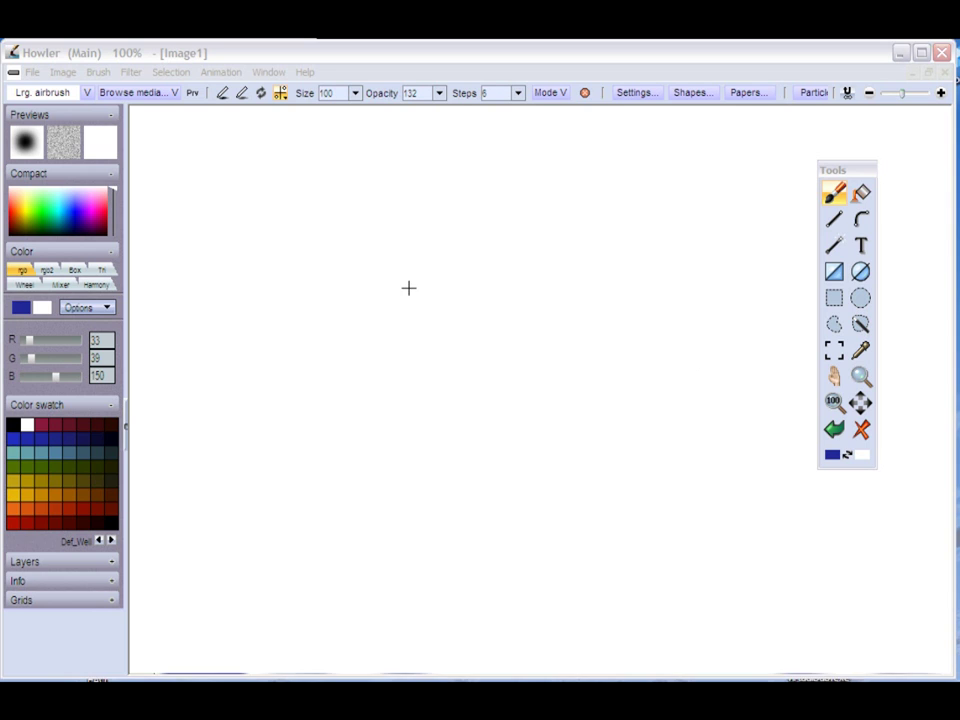
Step: Clear the old symmetry settings and enable Horizontal symmetry with a vertical centre line
left_click(280, 93)
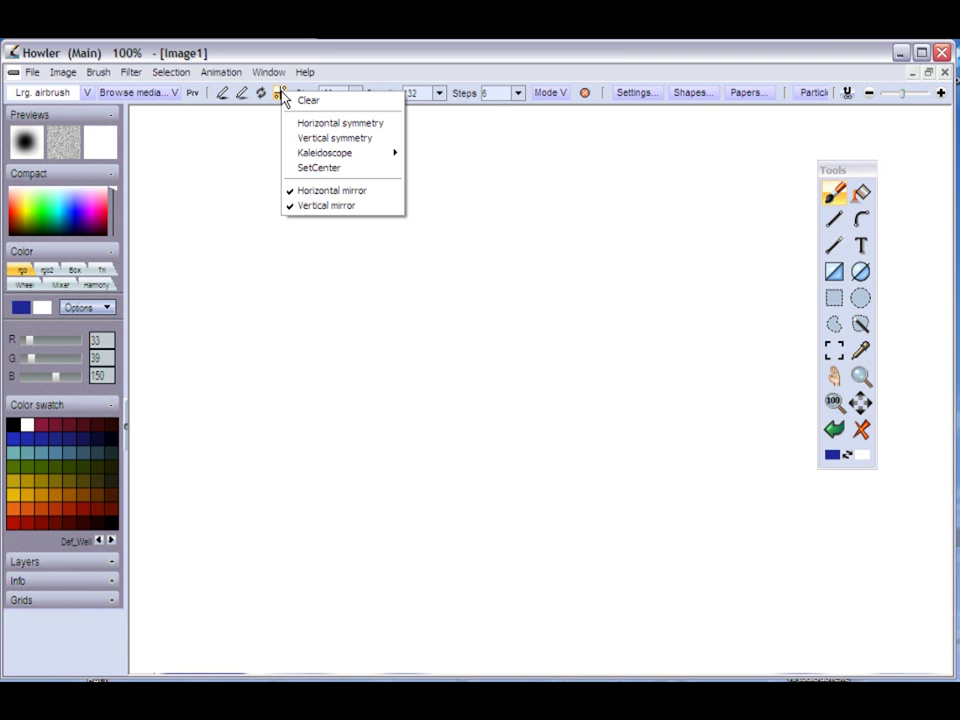
left_click(302, 98)
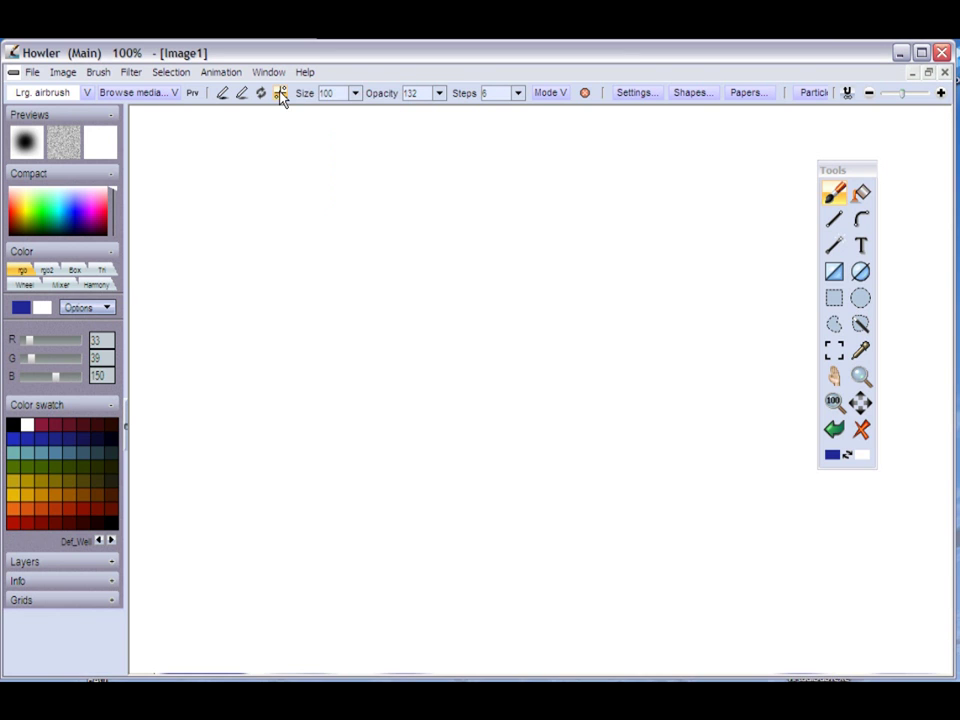
left_click(280, 92)
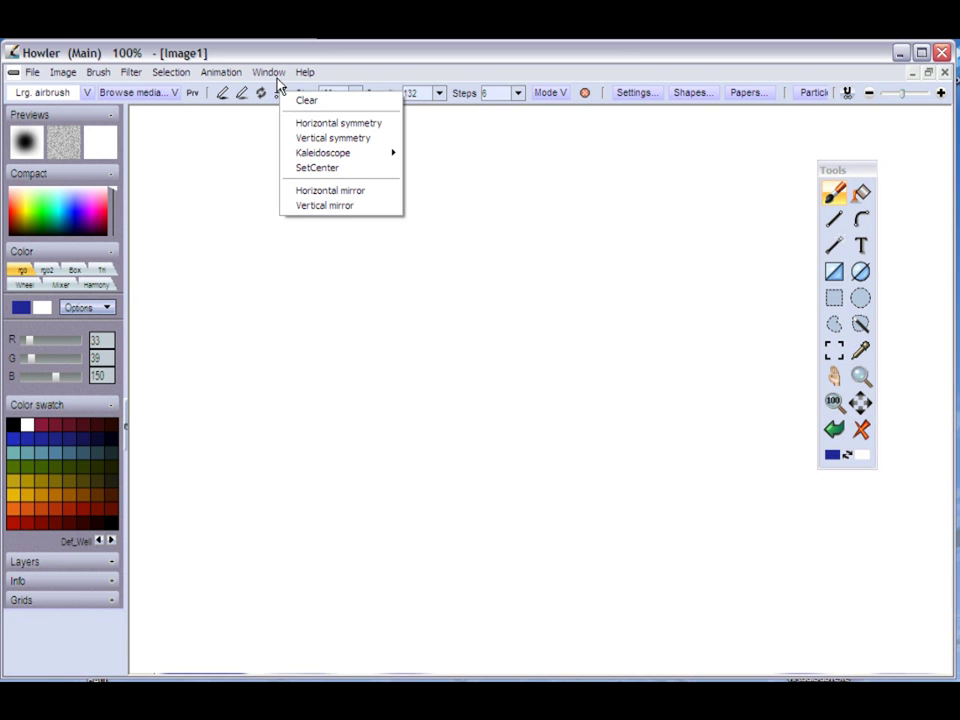
left_click(281, 92)
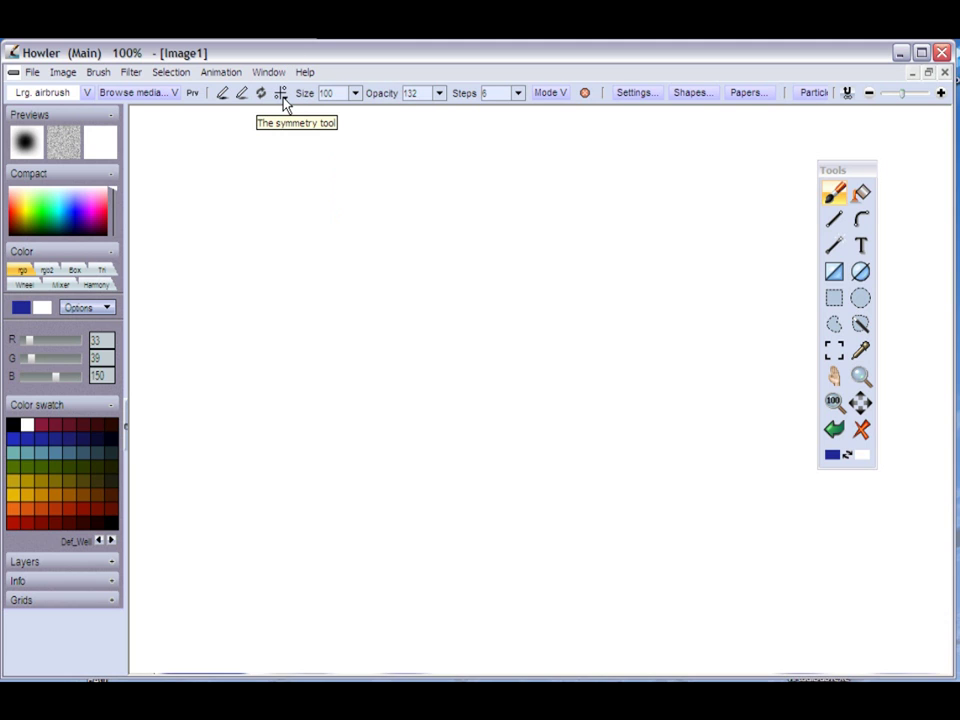
left_click(282, 95)
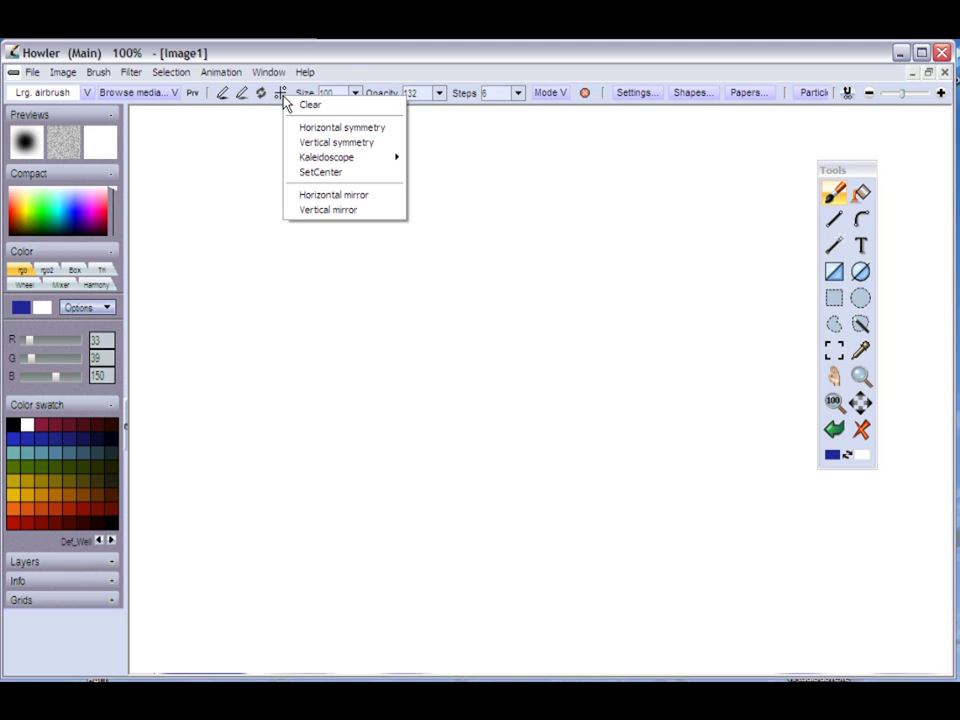
left_click(338, 131)
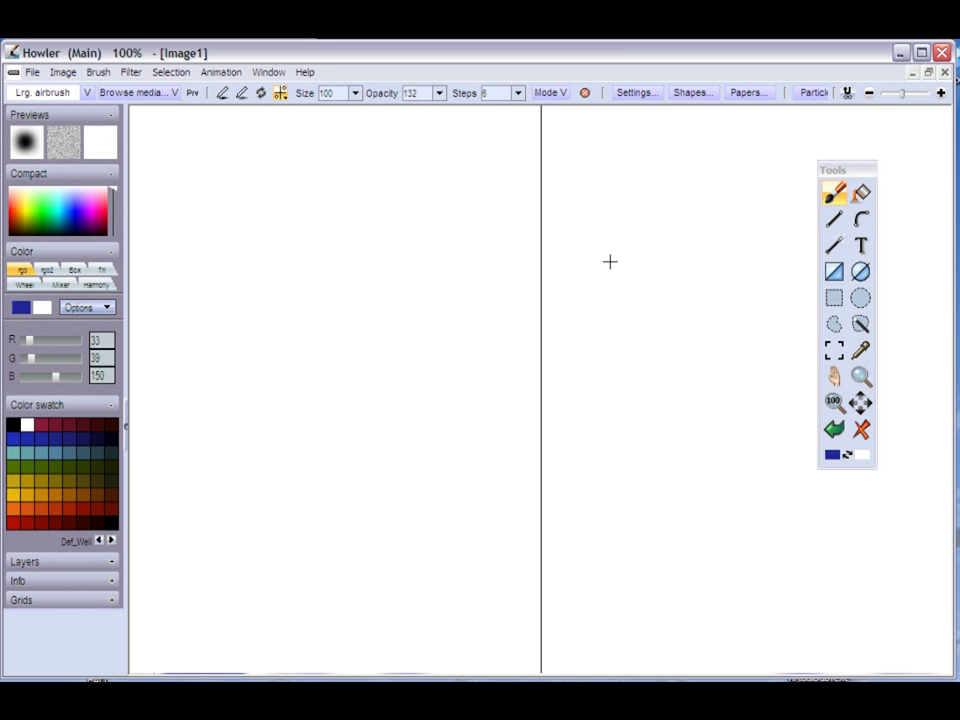
Step: Airbrush a mirrored wavy blue stroke, raise Steps to 57, and add a dotted blue arc
left_click(589, 172)
mouse_move(582, 195)
left_mouse_down()
mouse_move(664, 259)
mouse_move(644, 296)
mouse_move(690, 367)
mouse_move(652, 415)
mouse_move(655, 565)
left_mouse_up()
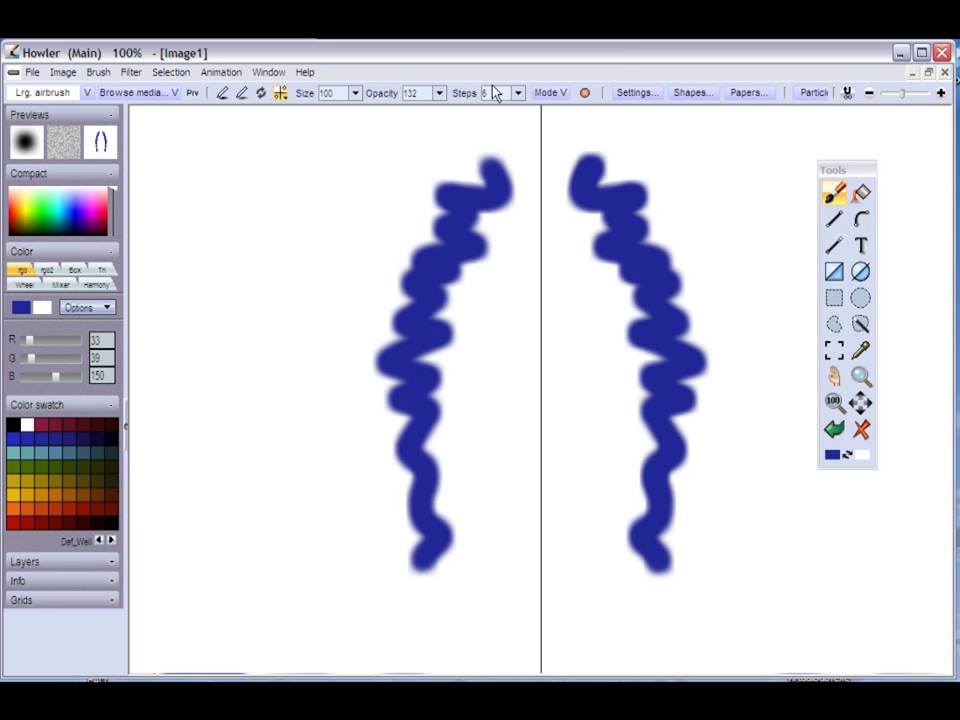
left_click(518, 92)
left_click_drag(503, 107, 448, 117)
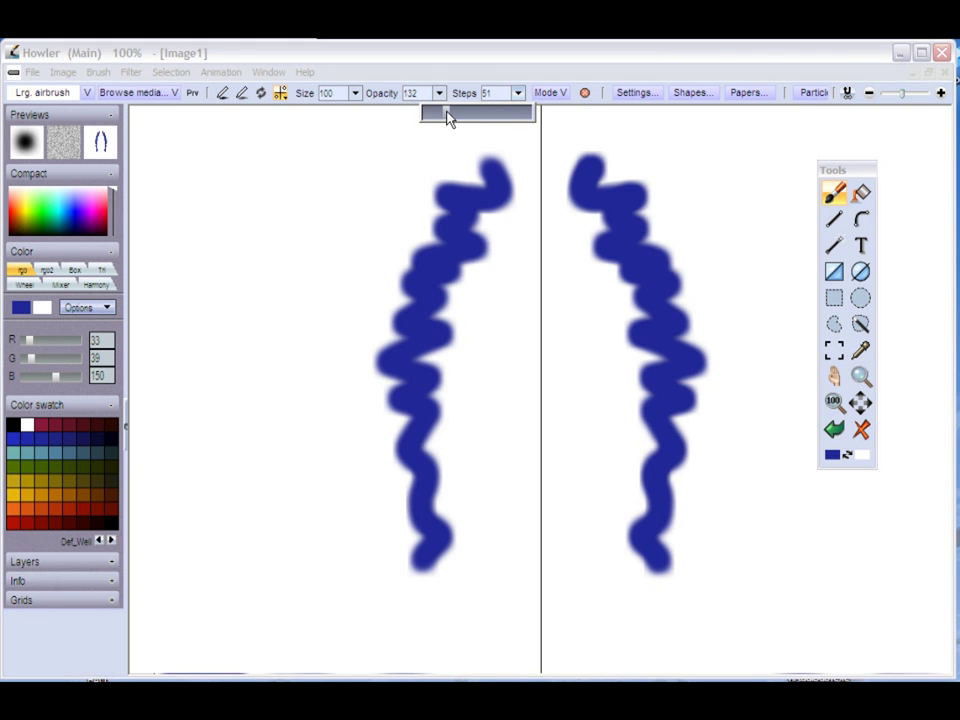
mouse_move(630, 137)
left_mouse_down()
mouse_move(725, 259)
mouse_move(764, 364)
mouse_move(721, 581)
mouse_move(705, 608)
left_mouse_up()
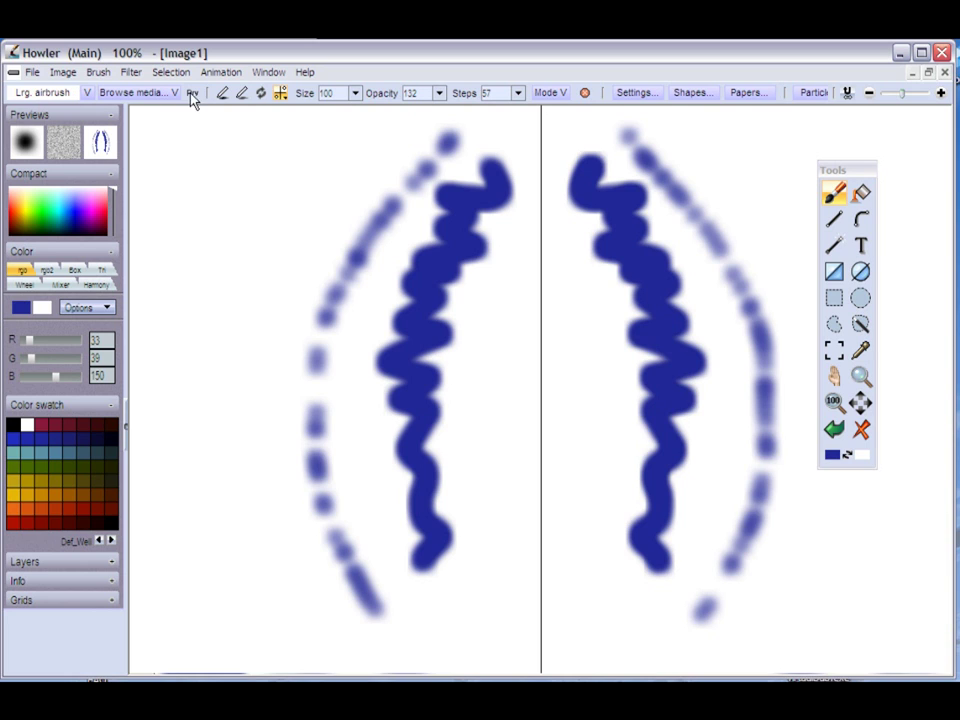
left_click(563, 93)
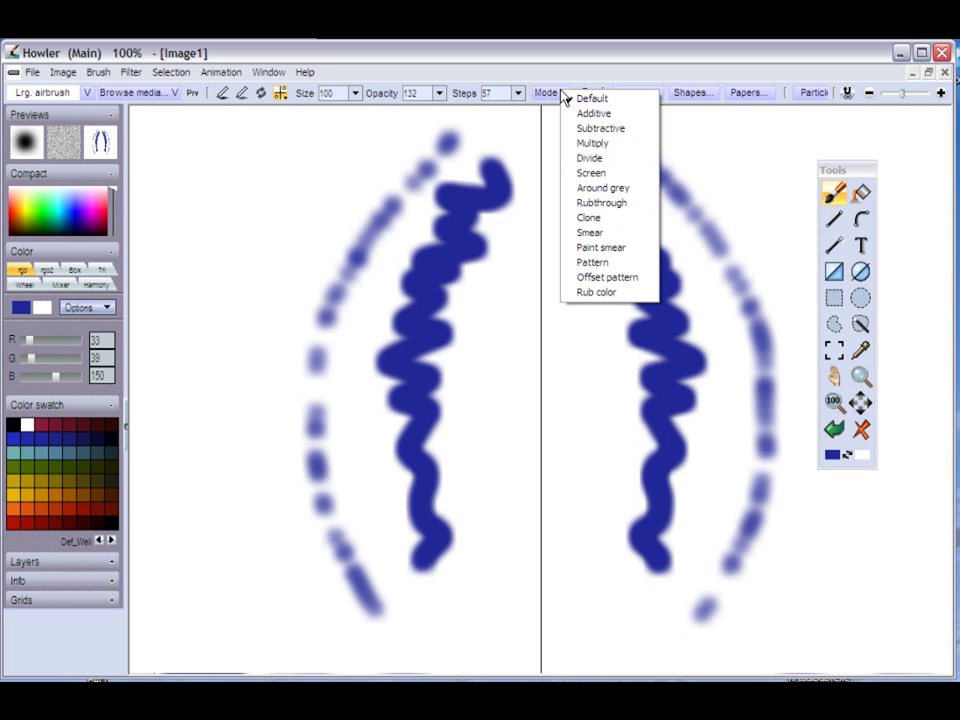
Step: Switch the brush to Paint smear, smear the dotted arcs, and raise Opacity to 255
left_click(621, 249)
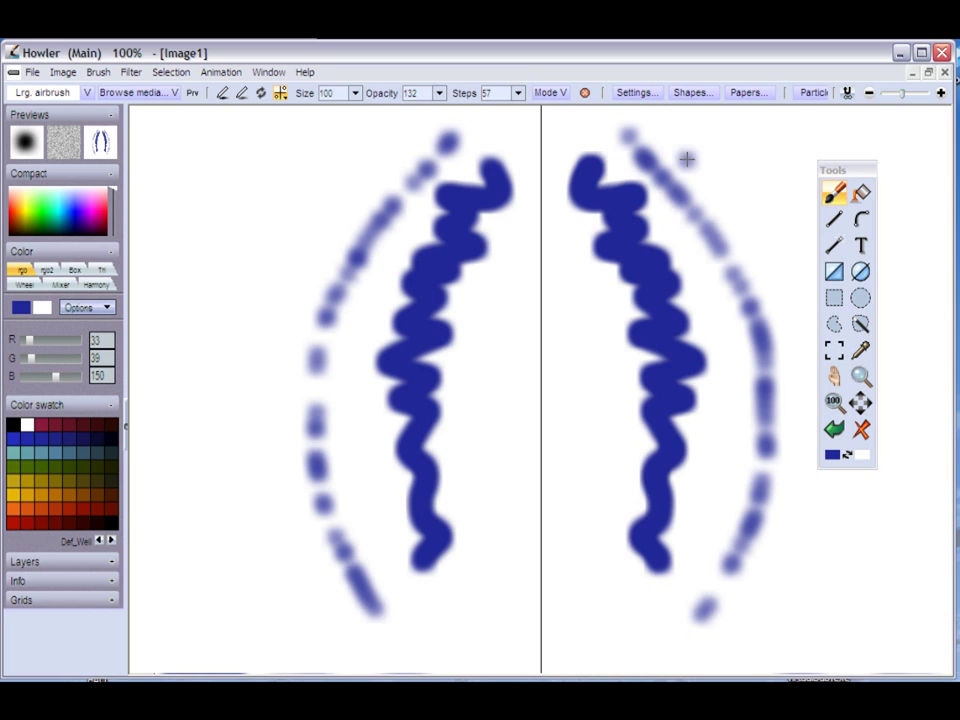
left_click_drag(704, 210, 724, 240)
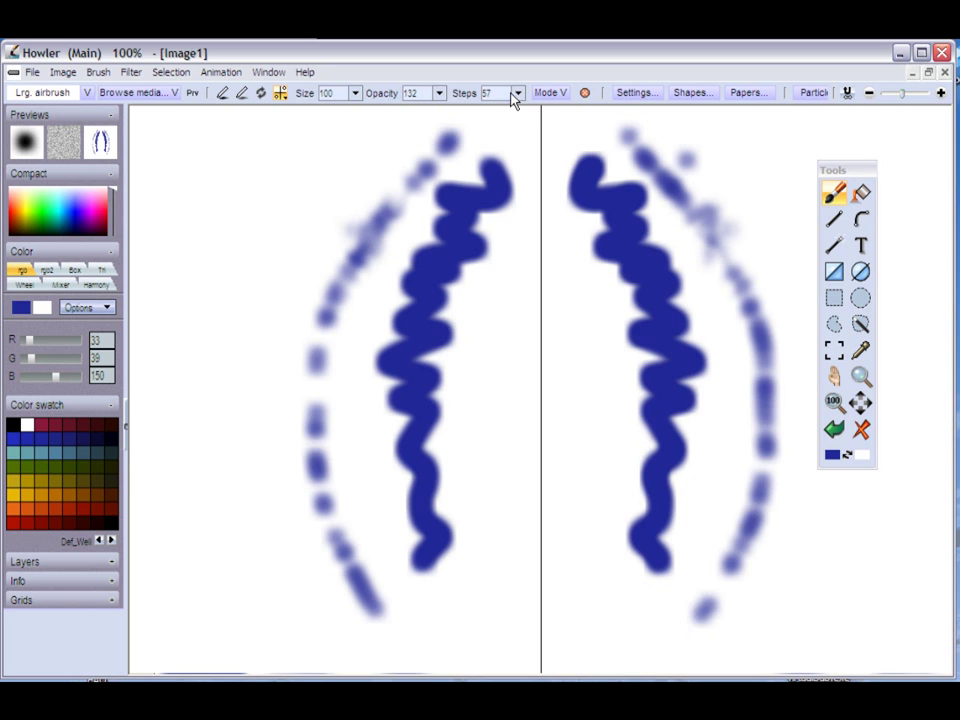
left_click(439, 93)
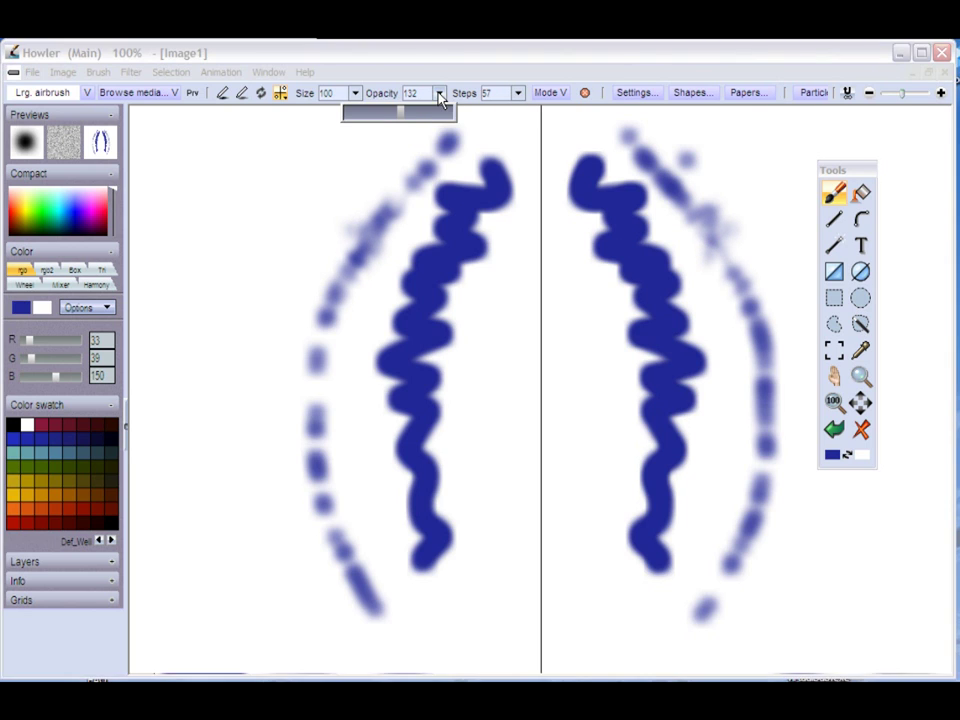
left_click_drag(405, 117, 523, 96)
Step: Lower Steps to 25 and smear the blue strokes into flame-like wisps
left_click(518, 93)
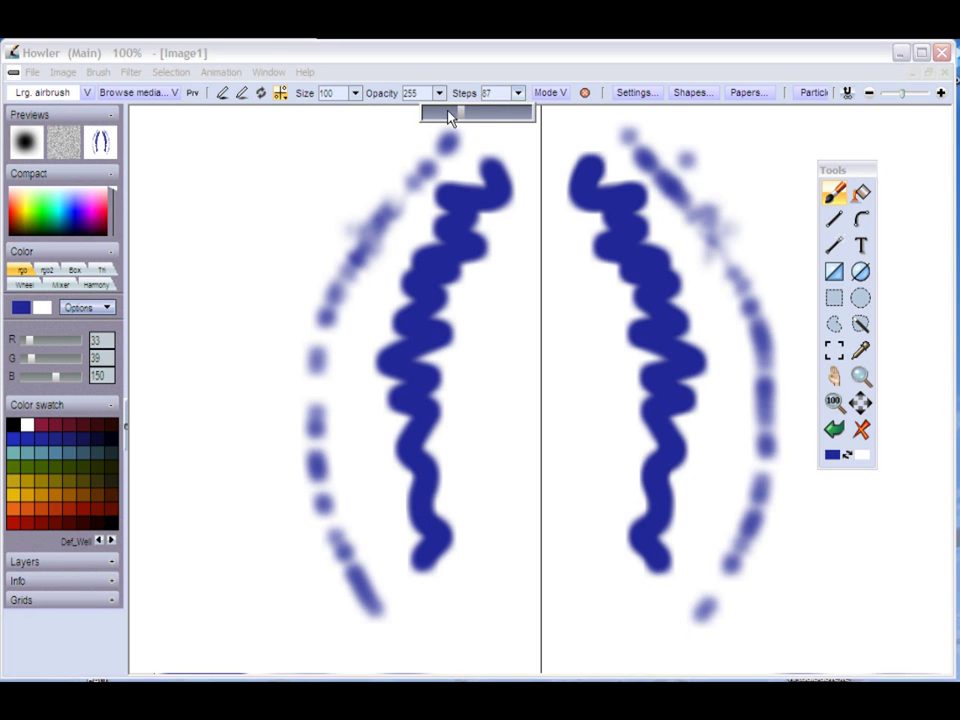
left_click_drag(448, 117, 434, 117)
left_click(605, 181)
mouse_move(621, 128)
left_mouse_down()
mouse_move(672, 241)
mouse_move(707, 396)
mouse_move(814, 454)
mouse_move(696, 482)
mouse_move(760, 405)
mouse_move(711, 553)
mouse_move(711, 596)
mouse_move(695, 432)
mouse_move(761, 317)
mouse_move(686, 199)
mouse_move(640, 300)
mouse_move(655, 362)
mouse_move(620, 240)
mouse_move(592, 208)
mouse_move(610, 198)
mouse_move(591, 180)
mouse_move(658, 274)
mouse_move(643, 310)
left_mouse_up()
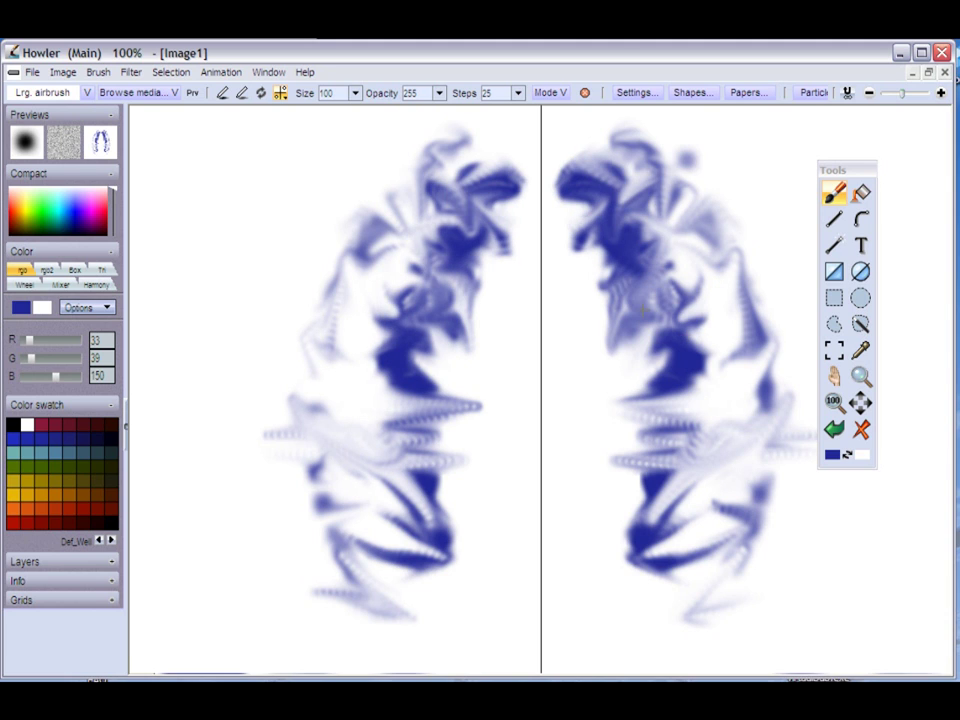
left_click(278, 93)
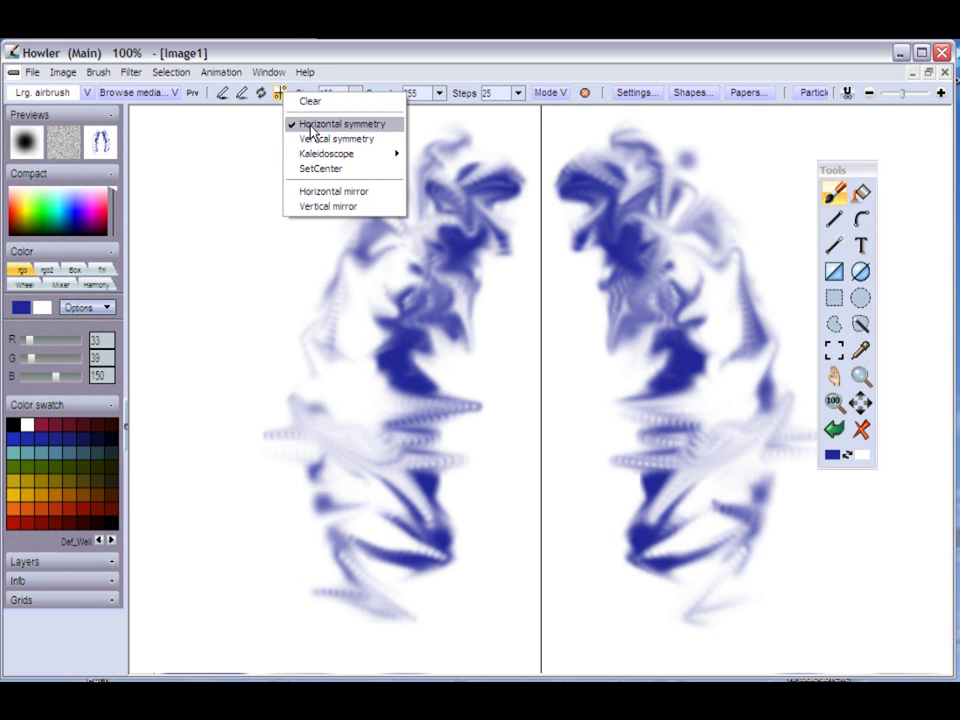
Step: Turn off Horizontal symmetry and apply Horizontal mirror so both halves reflect each other
left_click(310, 126)
left_click(281, 95)
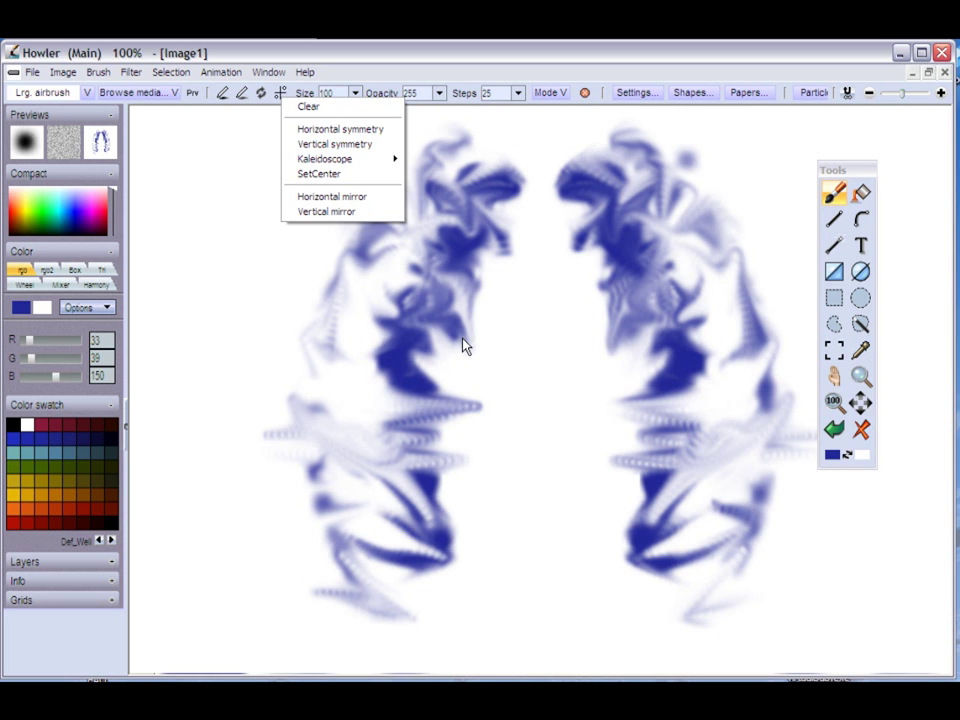
left_click(378, 199)
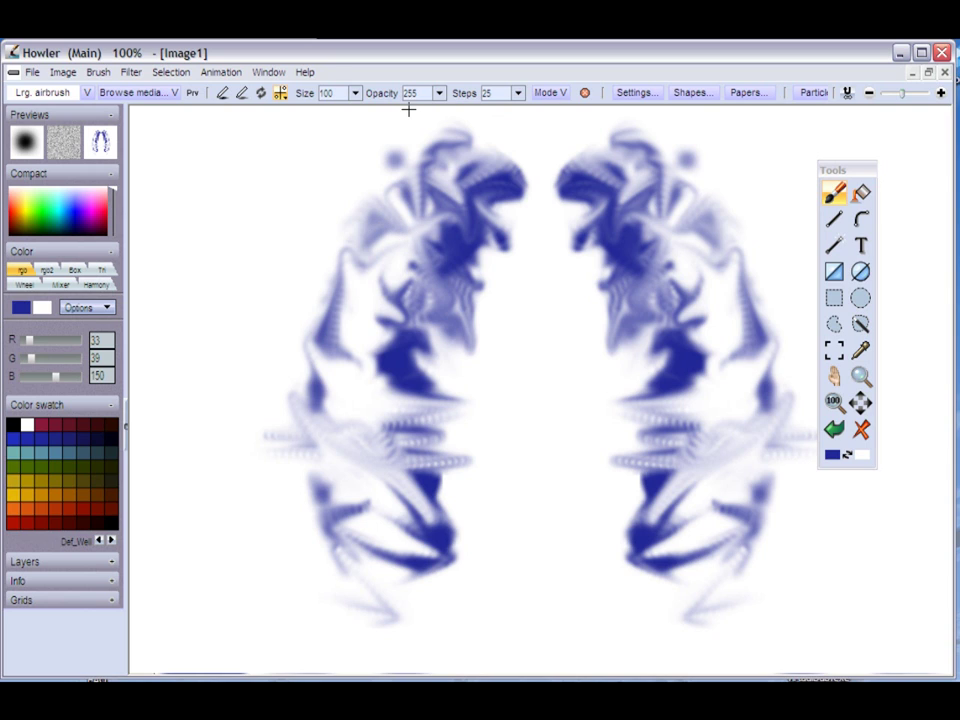
Step: Enable Vertical mirror and choose a dark red painting colour
left_click(280, 93)
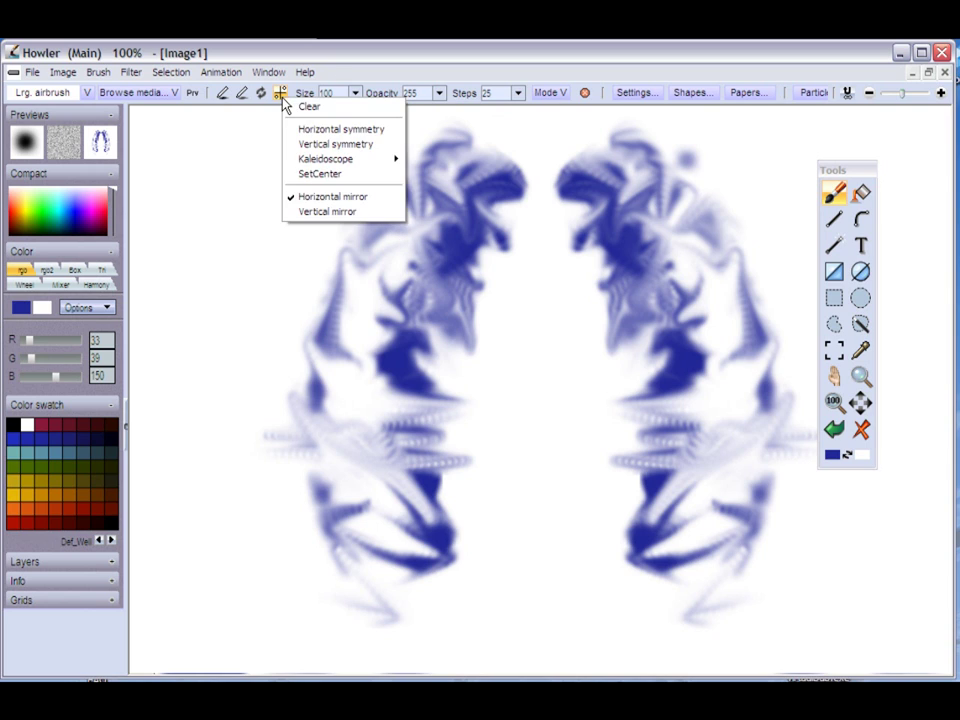
left_click(327, 212)
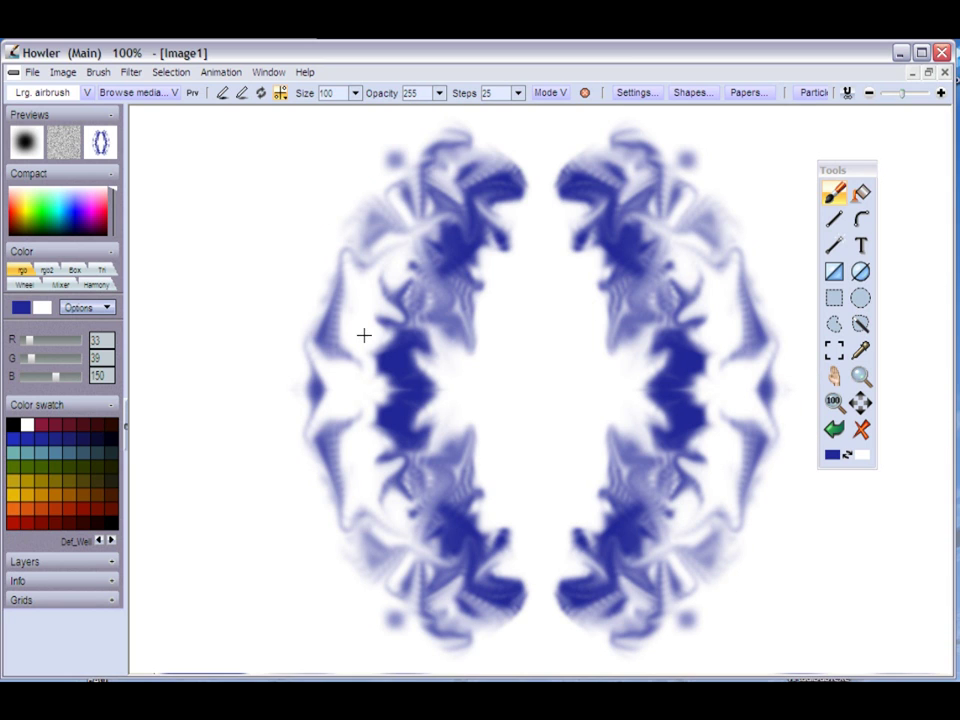
left_click(71, 518)
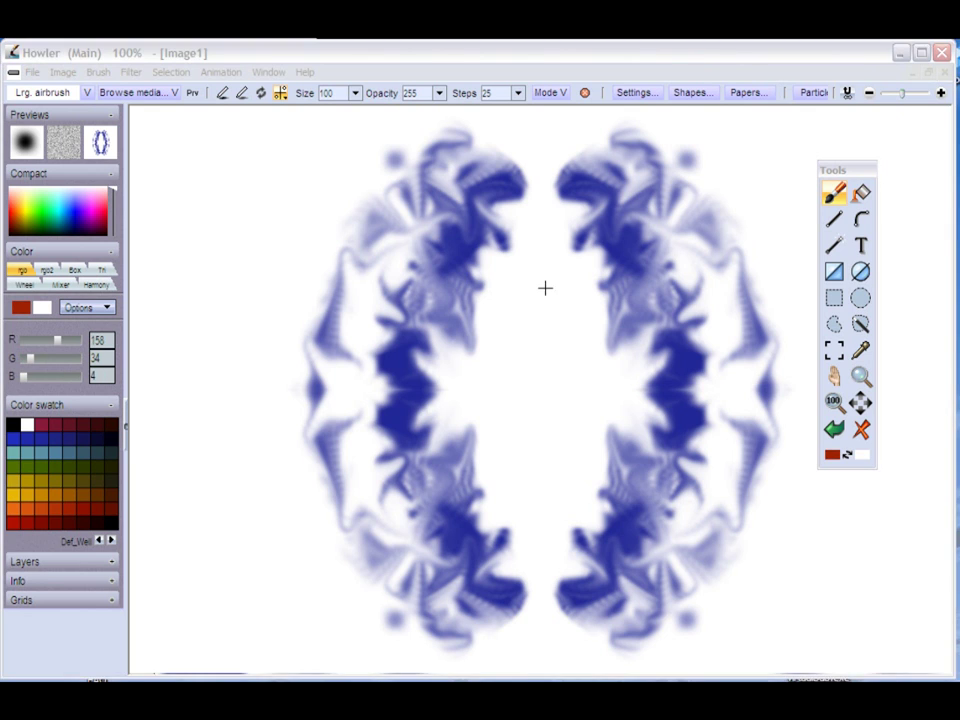
Step: Airbrush red dabs and a red swirl mirrored into all four corners
left_click(710, 188)
mouse_move(741, 166)
left_mouse_down()
mouse_move(726, 154)
mouse_move(735, 161)
left_mouse_up()
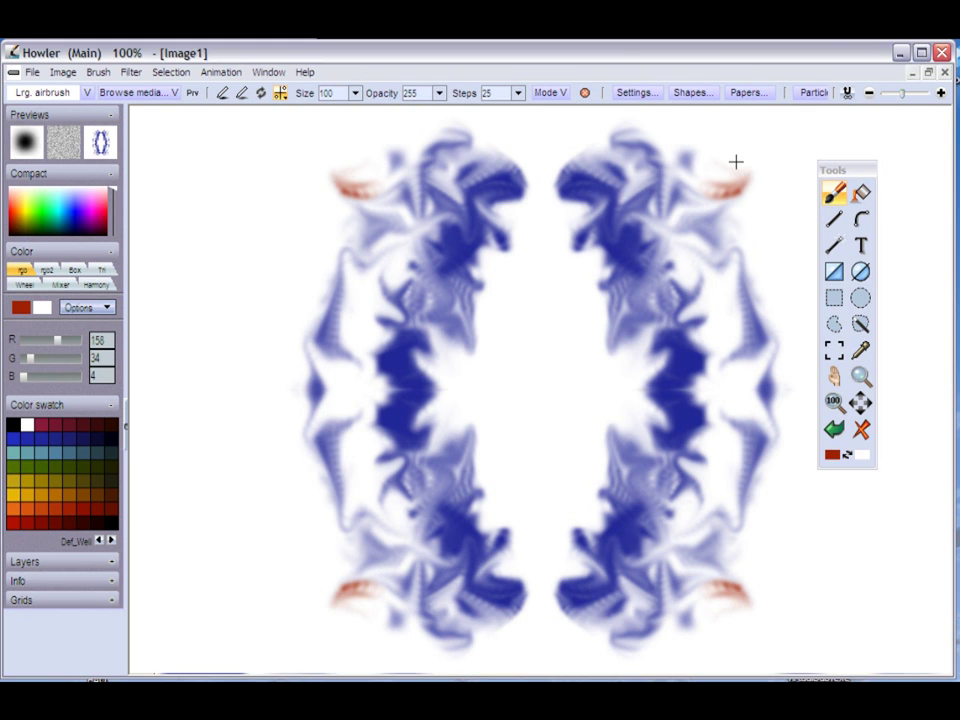
left_click(736, 162)
left_click(776, 177)
left_click(690, 210)
left_click(740, 228)
left_click(785, 222)
left_click(718, 252)
mouse_move(782, 262)
left_mouse_down()
mouse_move(730, 216)
mouse_move(758, 199)
mouse_move(724, 175)
mouse_move(683, 168)
mouse_move(695, 260)
mouse_move(773, 246)
mouse_move(757, 245)
mouse_move(739, 213)
mouse_move(751, 187)
mouse_move(722, 156)
mouse_move(744, 197)
left_mouse_up()
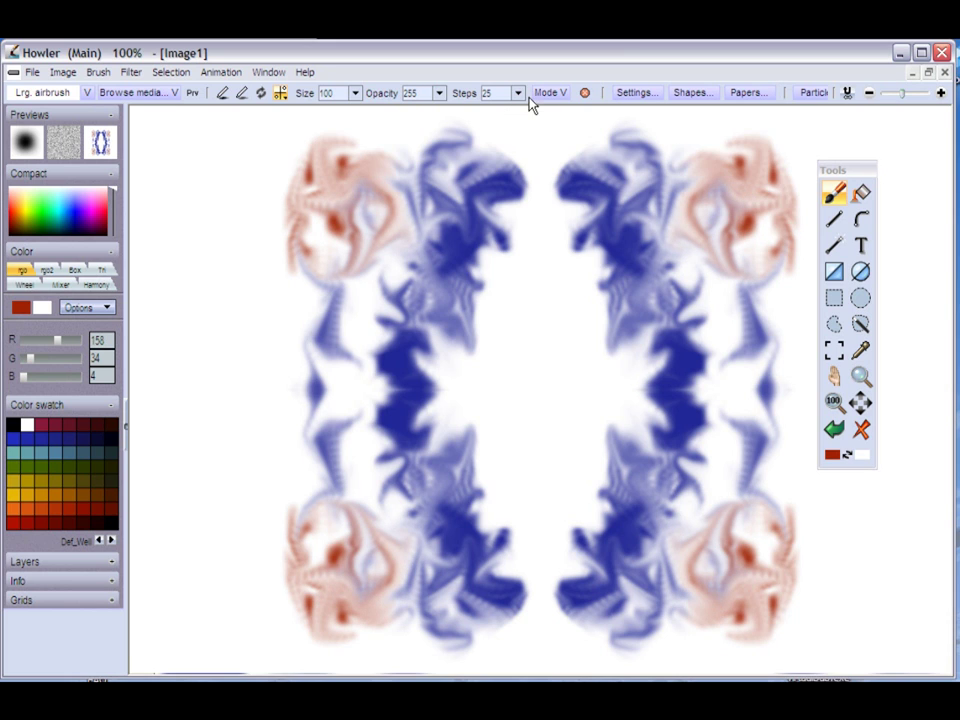
Step: Set the brush Mode back to Default and paint solid red blobs in each corner
left_click(557, 96)
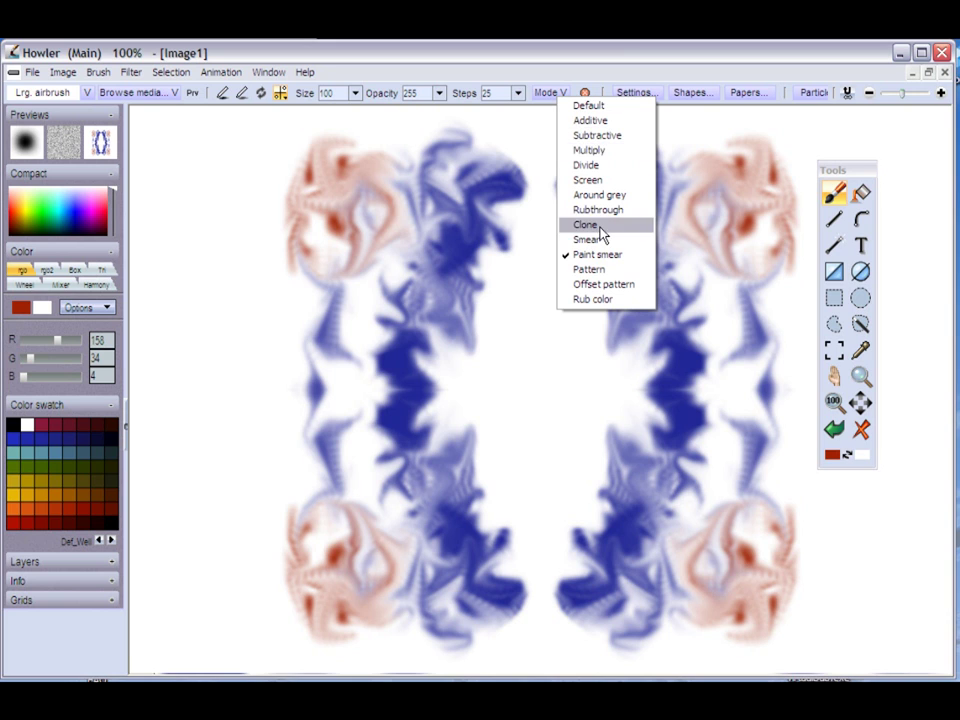
left_click(600, 106)
mouse_move(684, 168)
left_mouse_down()
mouse_move(727, 214)
mouse_move(713, 265)
mouse_move(736, 146)
mouse_move(775, 265)
mouse_move(808, 238)
mouse_move(812, 168)
mouse_move(661, 276)
left_mouse_up()
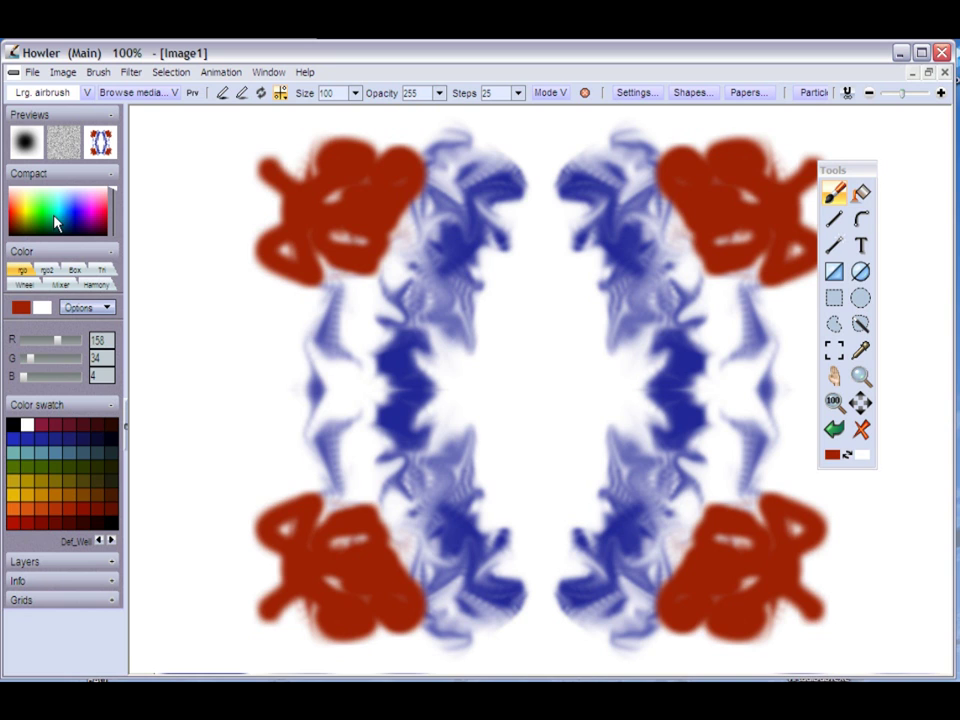
Step: Paint bright green strokes over the red blobs and move the Tools palette aside
left_click(55, 218)
mouse_move(670, 200)
left_mouse_down()
mouse_move(705, 207)
mouse_move(700, 250)
mouse_move(770, 275)
left_mouse_up()
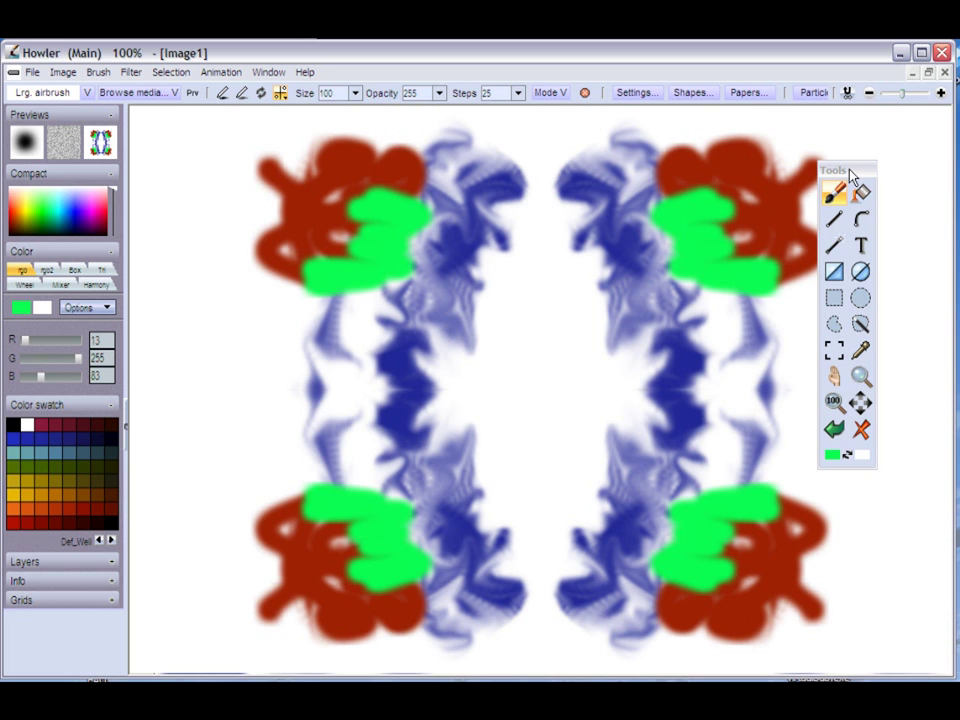
mouse_move(852, 172)
left_mouse_down()
mouse_move(912, 148)
mouse_move(904, 165)
left_mouse_up()
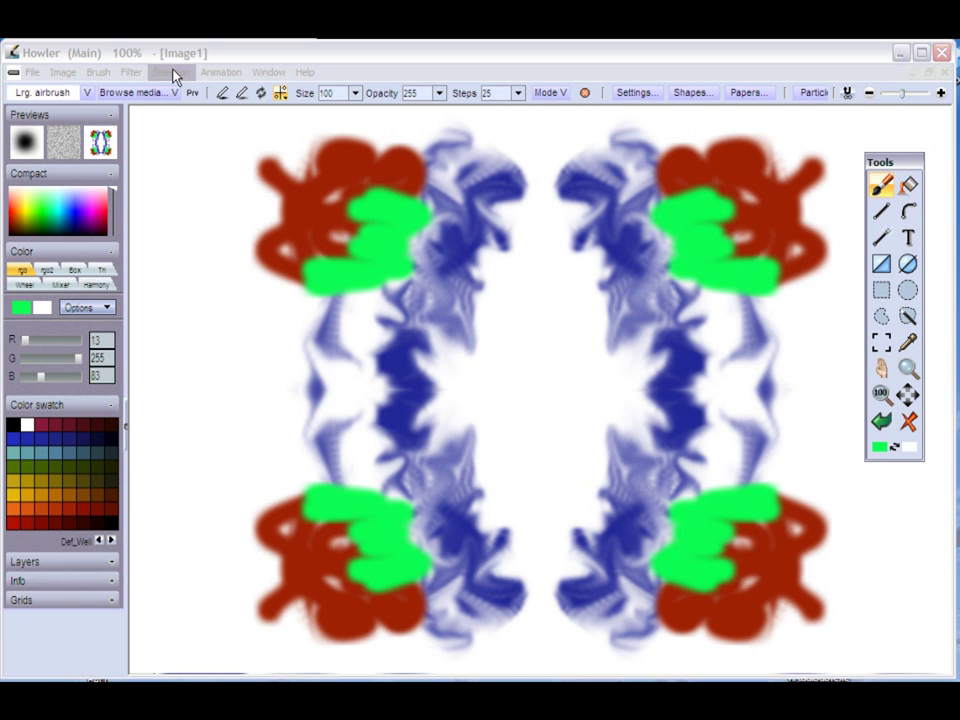
left_click(131, 73)
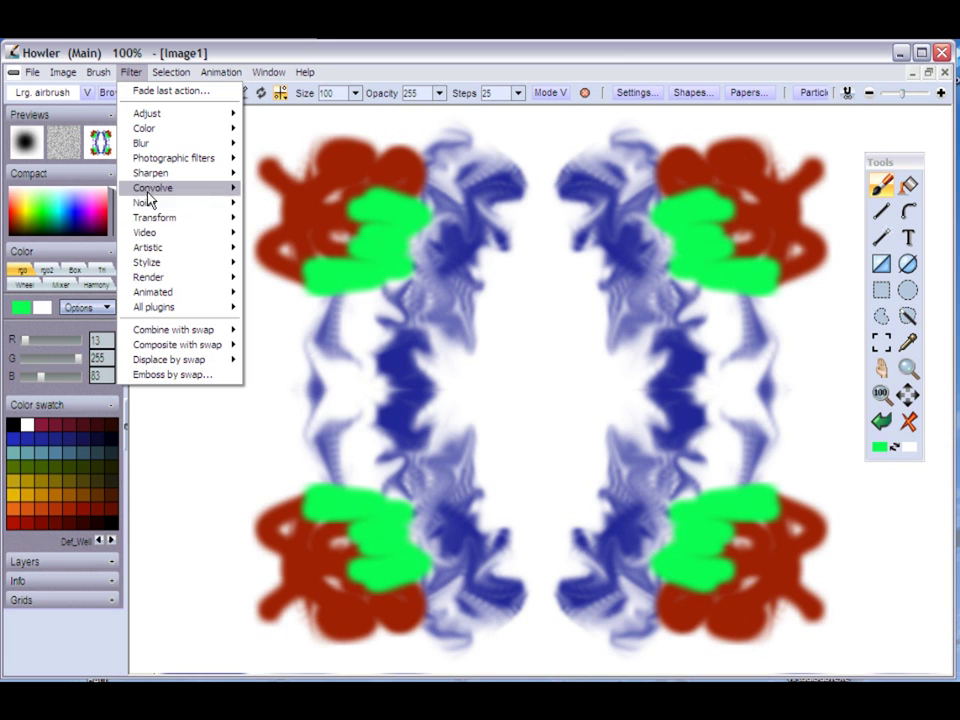
Step: Offset the pattern with Shift pixels by 264 and -36, wrapping it up and right
mouse_move(157, 219)
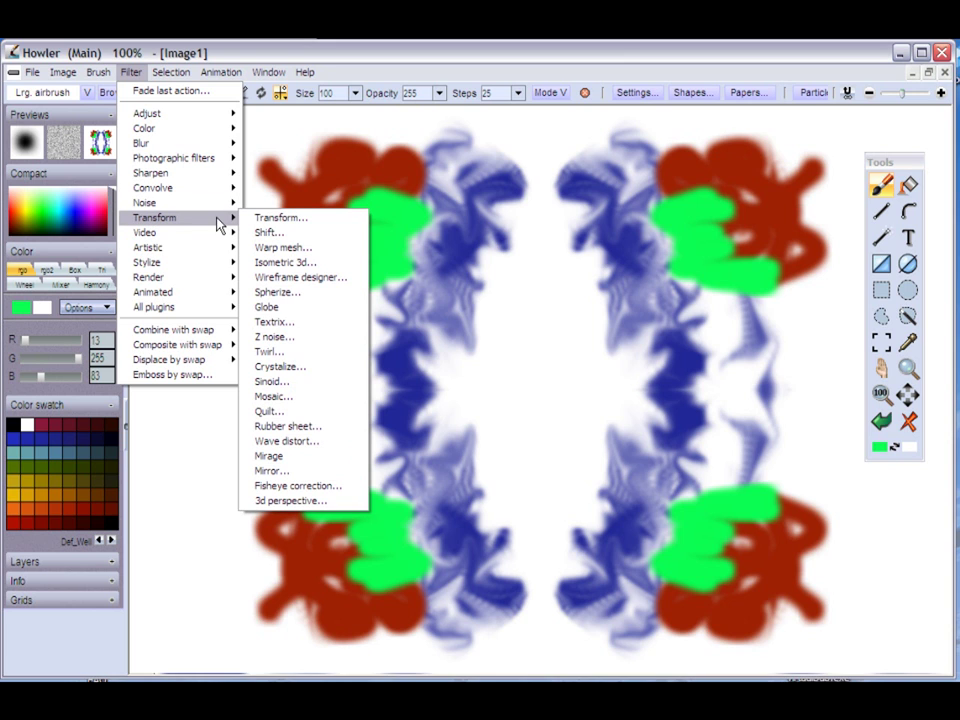
left_click(282, 234)
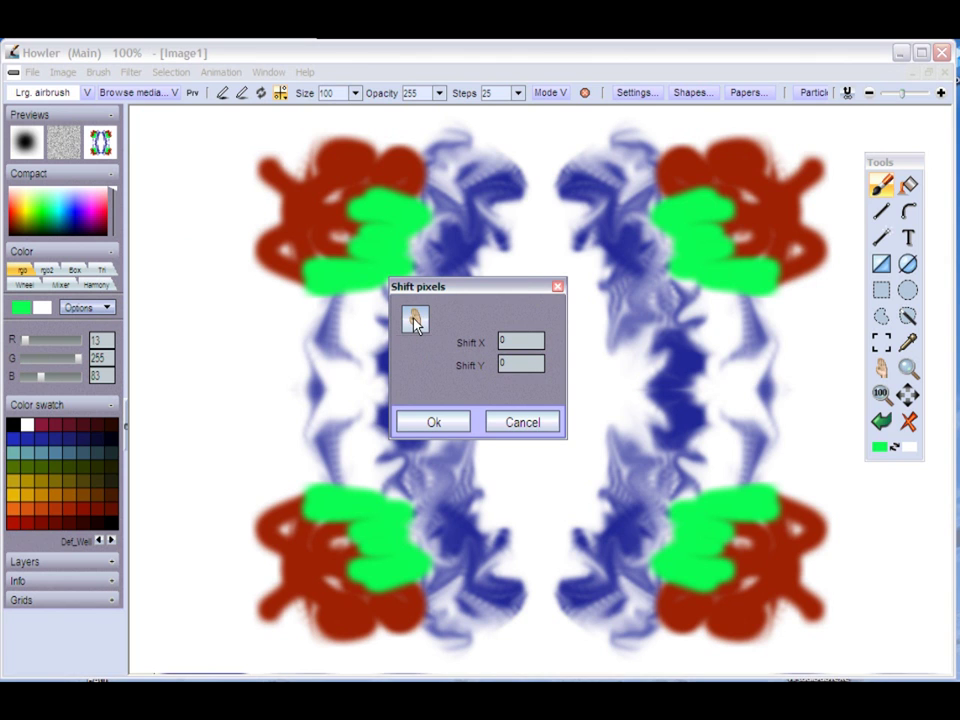
left_click_drag(415, 320, 646, 293)
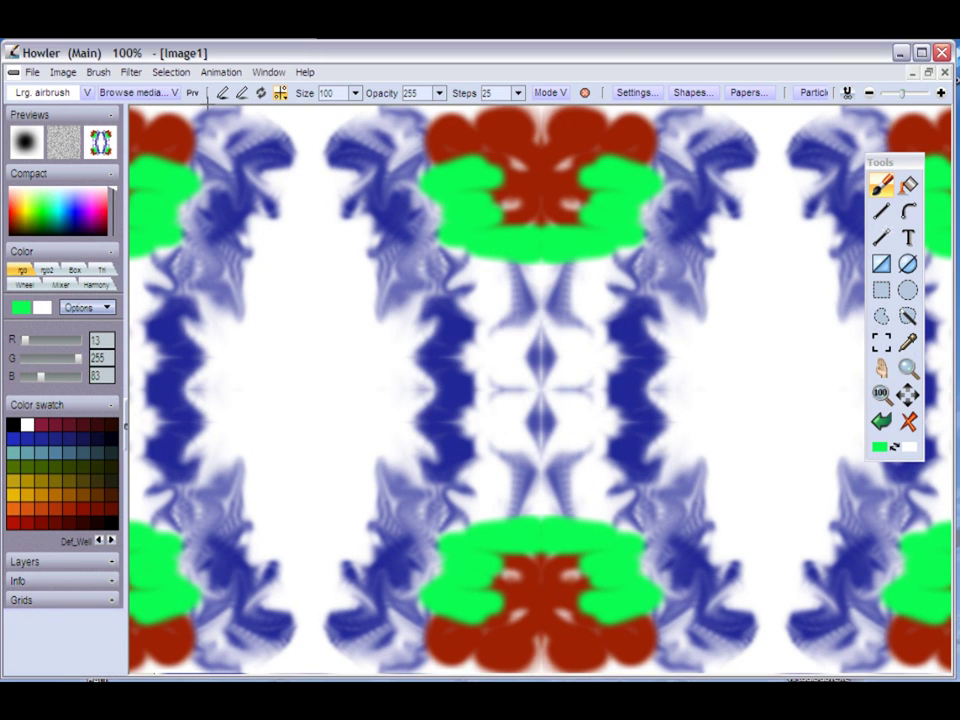
Step: Open the Transform filter and set its centre and offset on the pattern
left_click(131, 72)
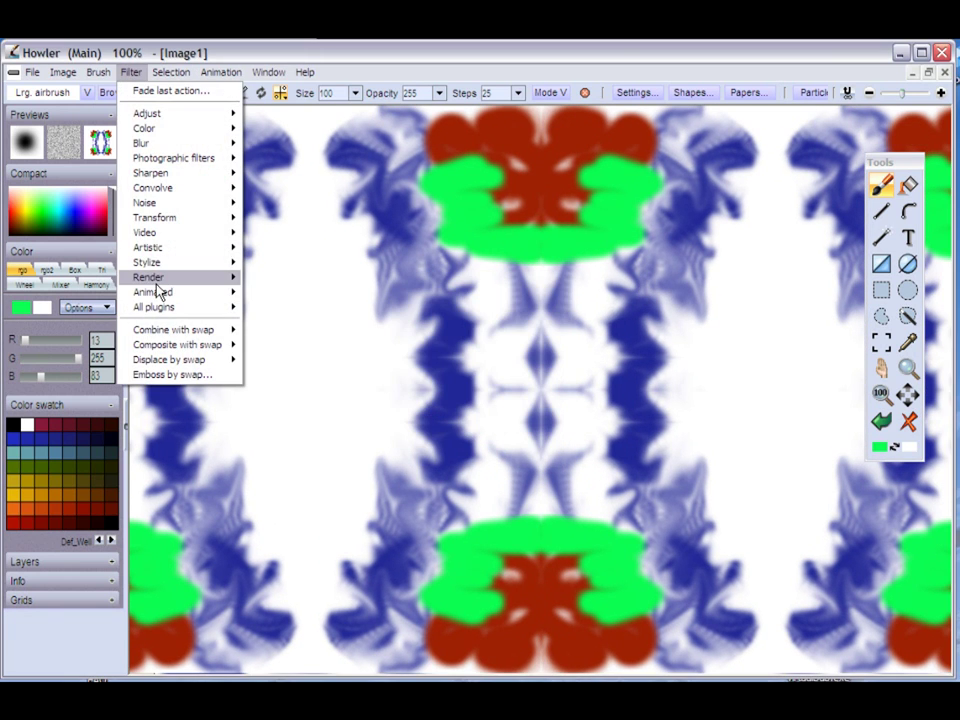
mouse_move(180, 219)
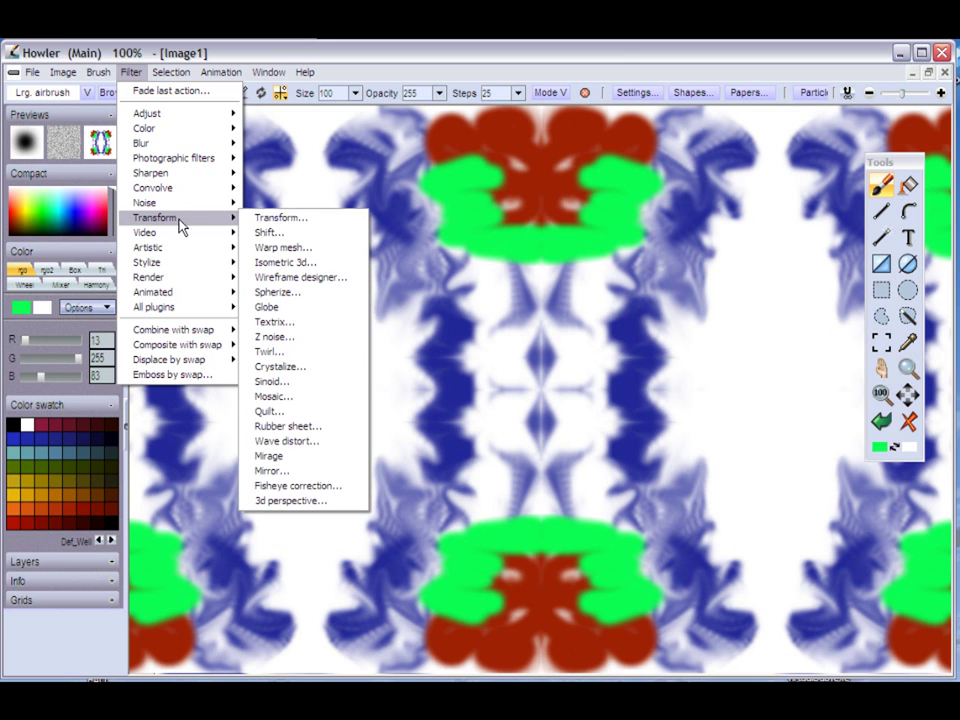
left_click(331, 226)
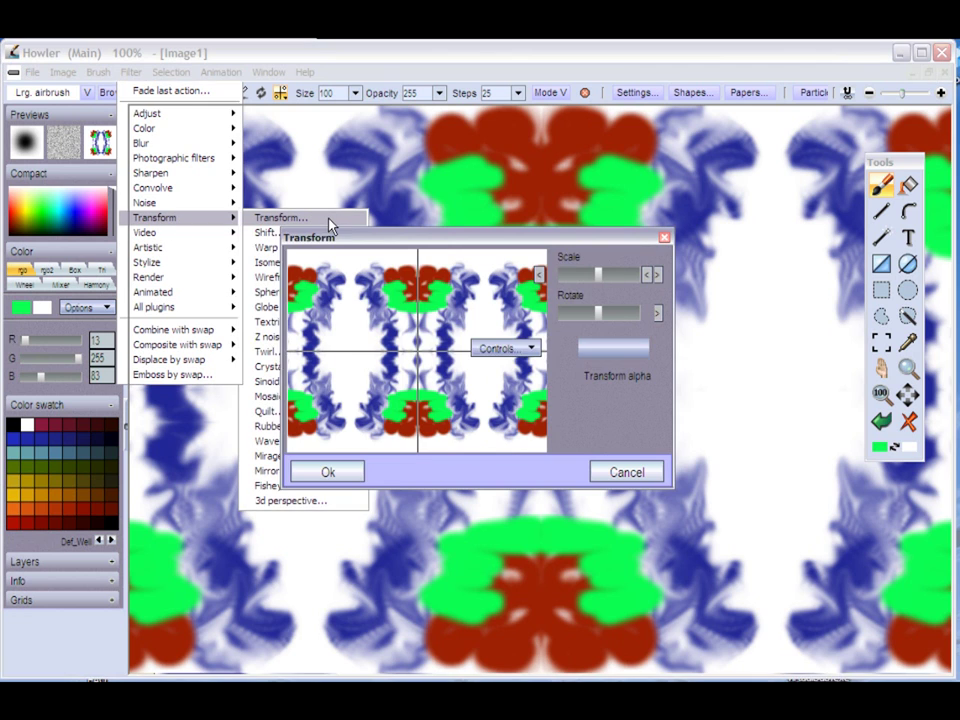
left_click_drag(396, 249, 125, 440)
left_click(152, 541)
left_click_drag(152, 541, 262, 498)
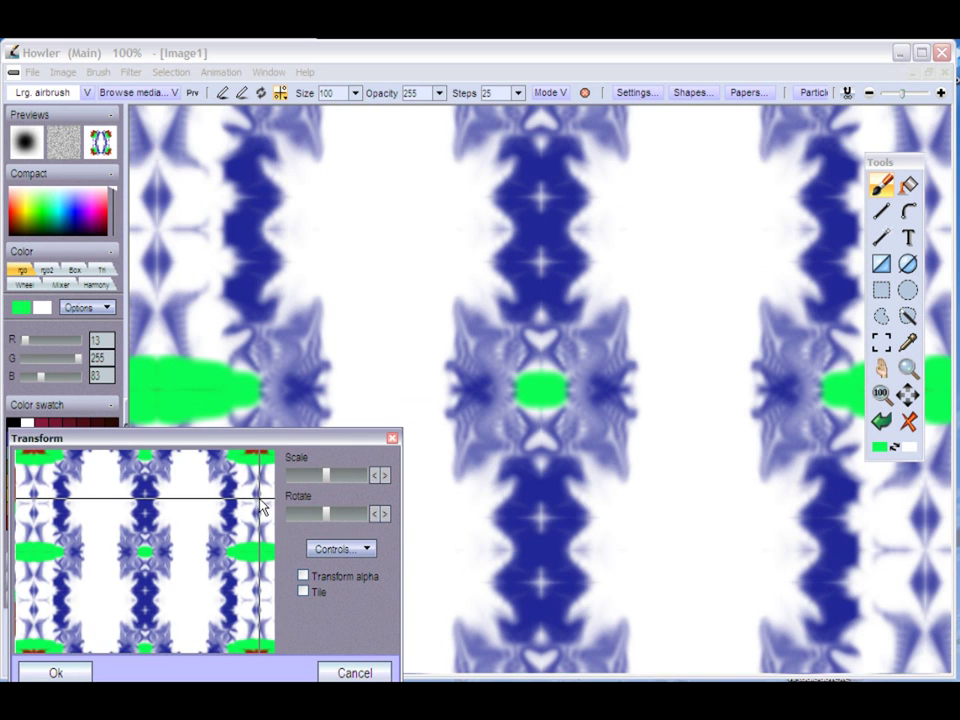
Step: Adjust Scale with Tile enabled and apply the transform as a kaleidoscope with a red centre
left_click_drag(329, 480, 290, 514)
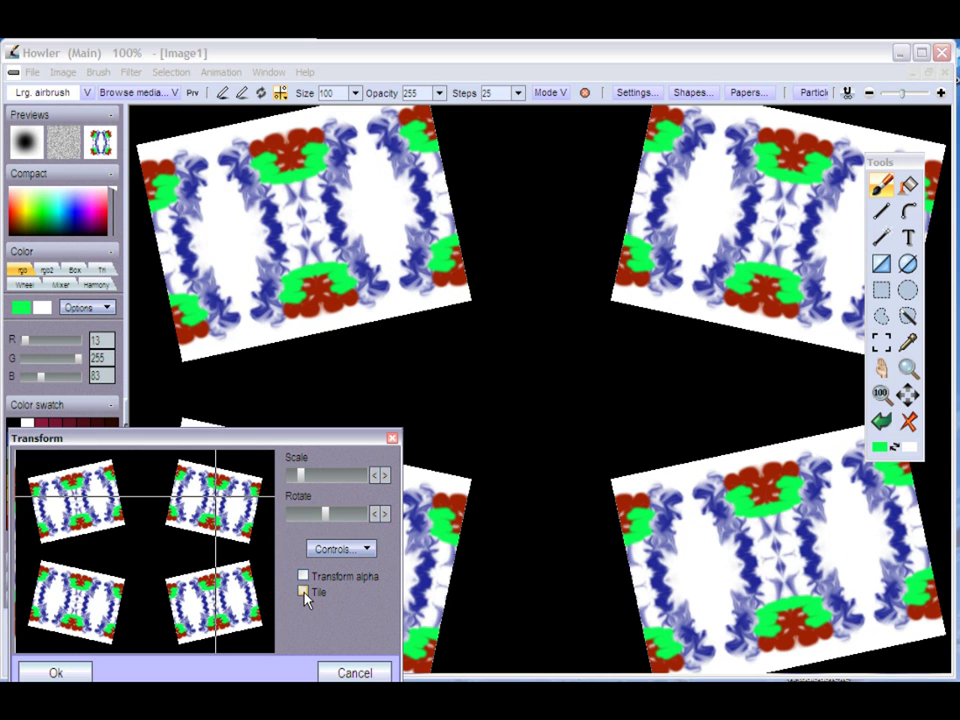
left_click(304, 593)
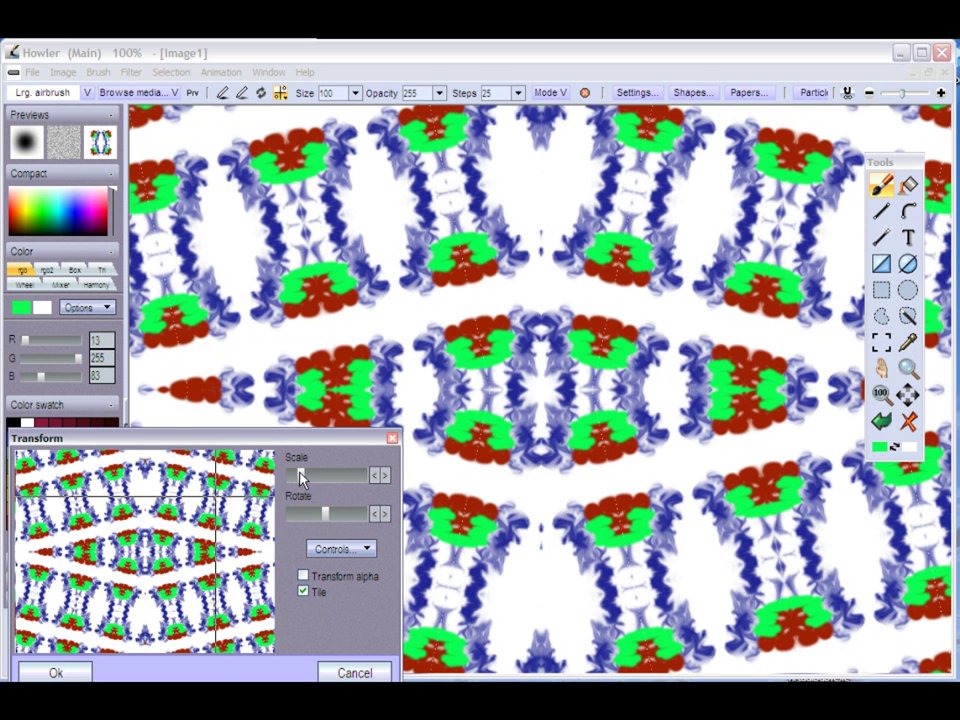
mouse_move(302, 476)
left_mouse_down()
mouse_move(337, 478)
mouse_move(320, 477)
mouse_move(322, 525)
mouse_move(336, 485)
mouse_move(317, 480)
left_mouse_up()
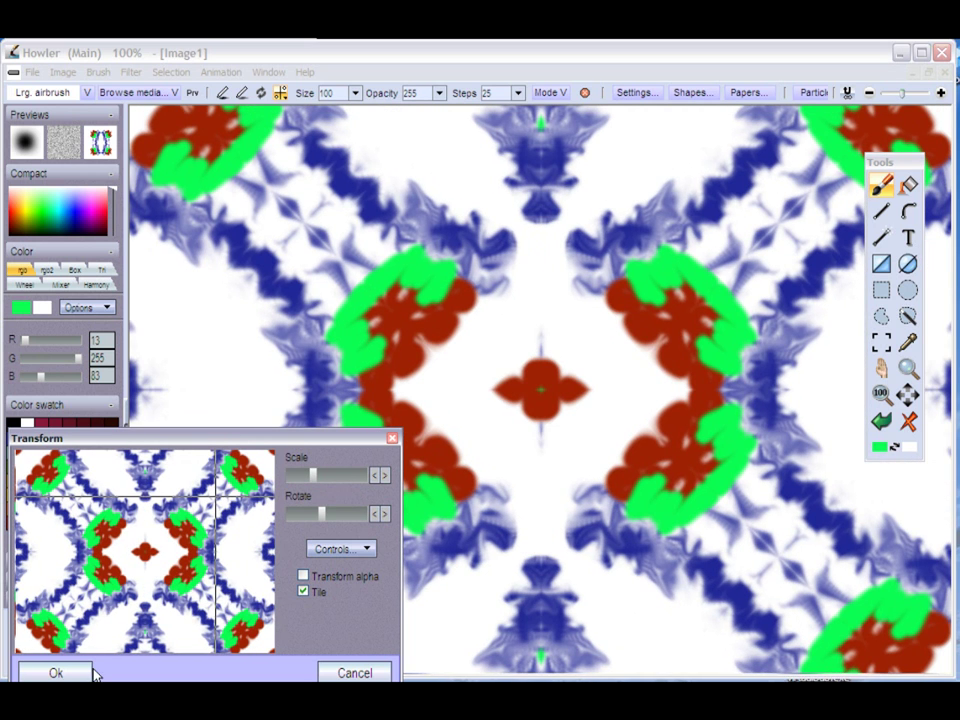
left_click(62, 673)
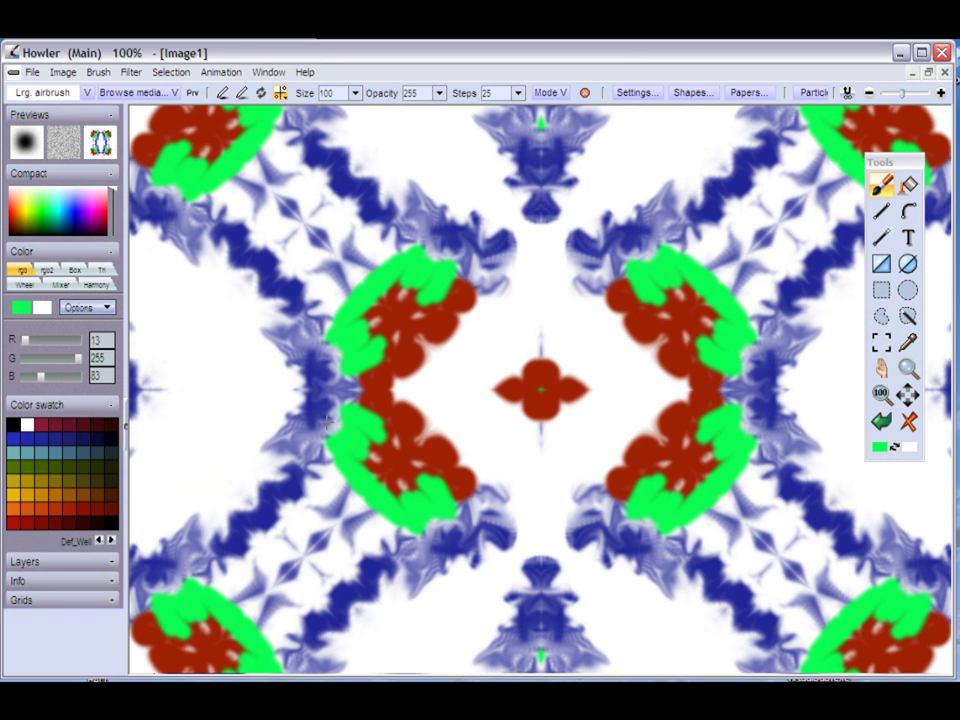
Step: Open the Lighting tool and position the light toward the upper right of the pattern
left_click(131, 73)
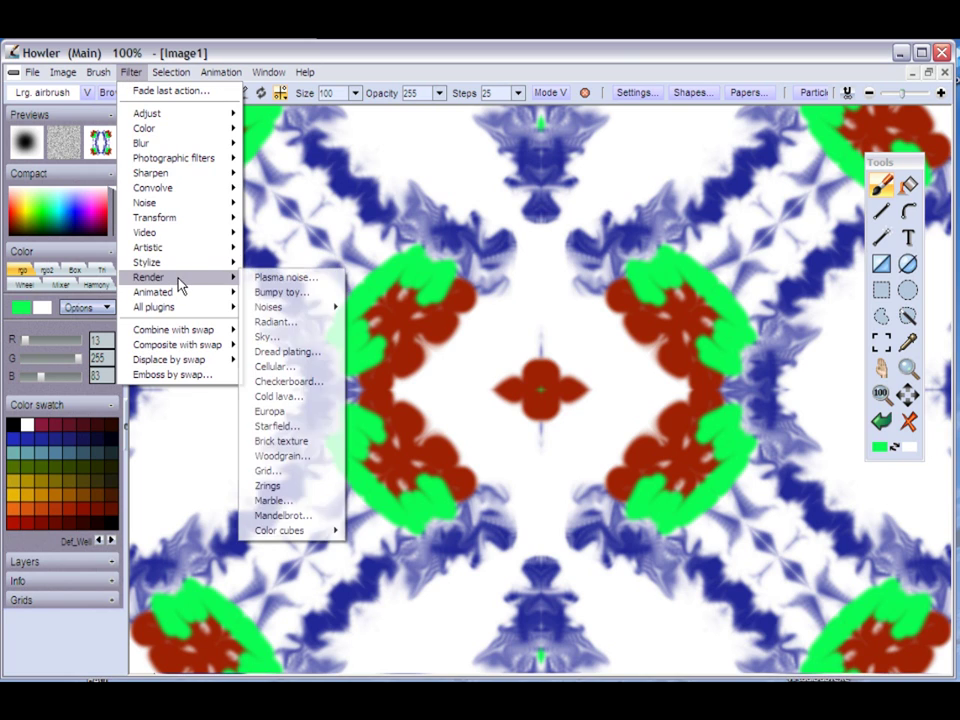
mouse_move(194, 263)
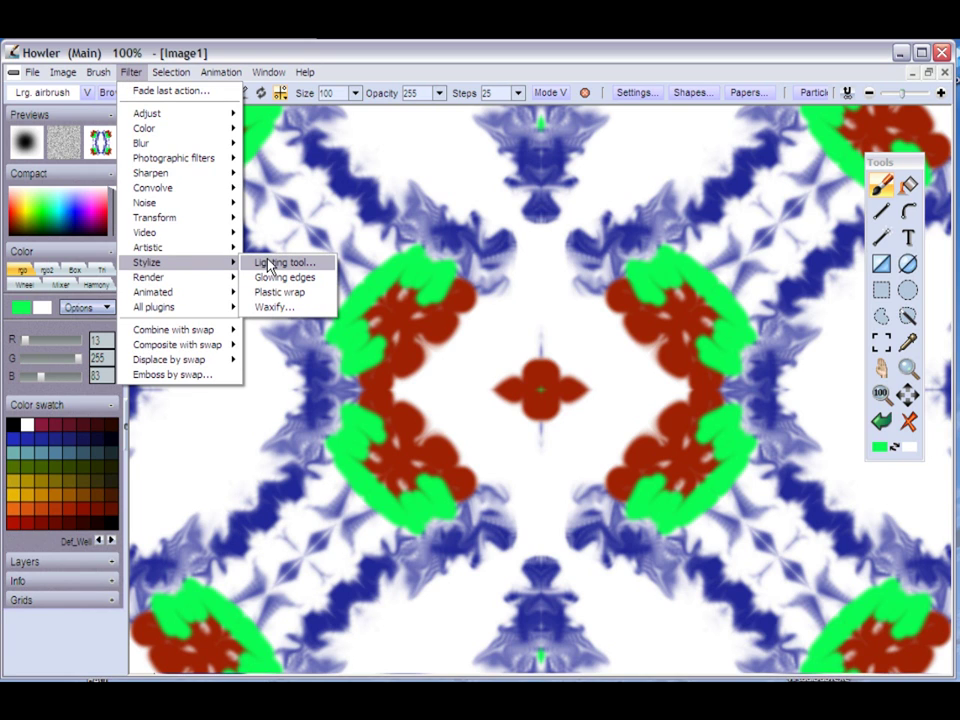
left_click(326, 264)
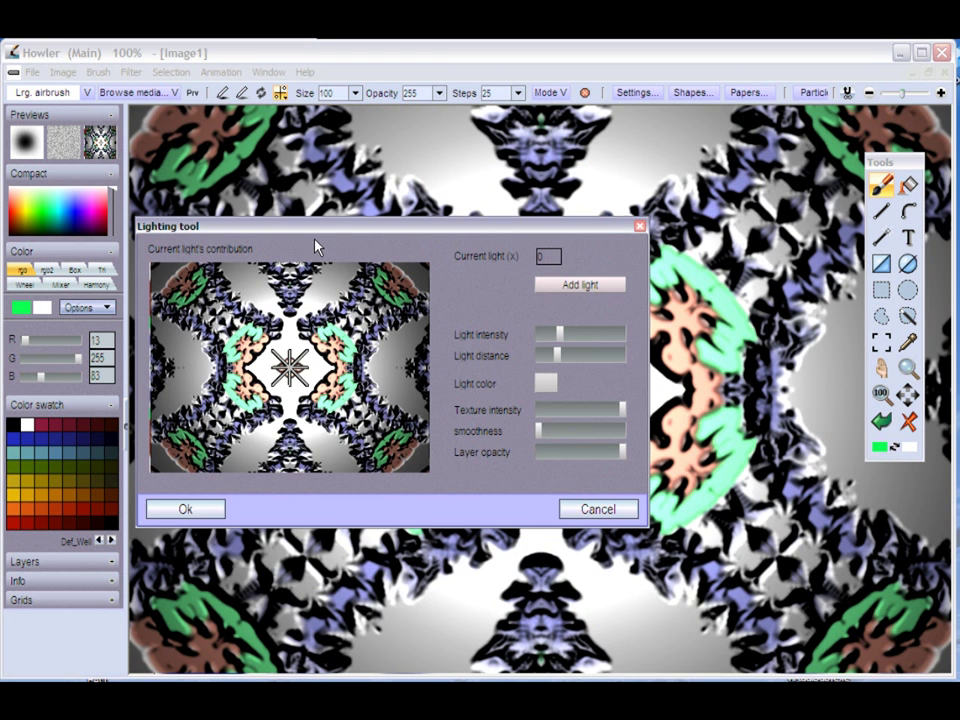
left_click_drag(304, 236, 180, 381)
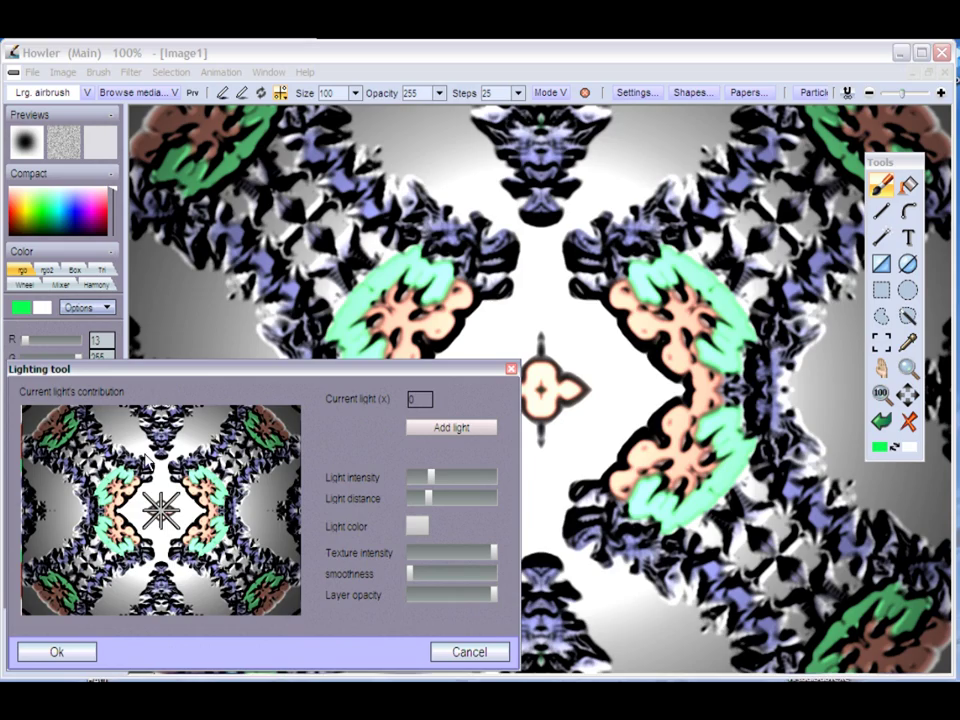
left_click(138, 443)
mouse_move(130, 440)
left_mouse_down()
mouse_move(50, 412)
mouse_move(118, 430)
mouse_move(45, 445)
mouse_move(32, 422)
mouse_move(77, 432)
mouse_move(286, 420)
left_mouse_up()
left_click(215, 485)
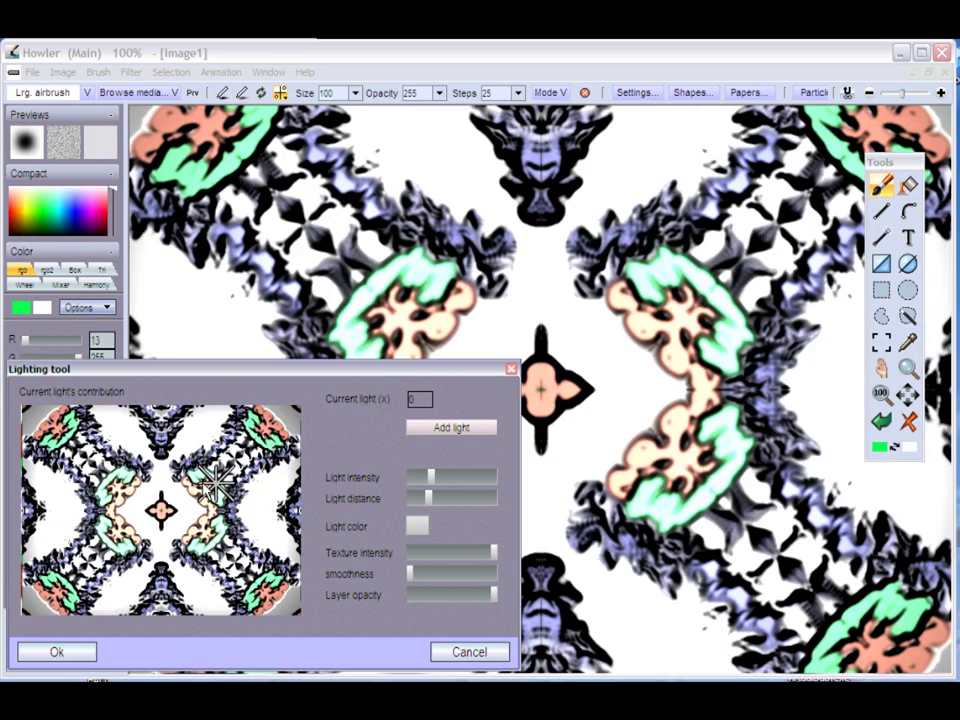
mouse_move(215, 485)
left_mouse_down()
mouse_move(190, 425)
mouse_move(257, 482)
mouse_move(265, 425)
left_mouse_up()
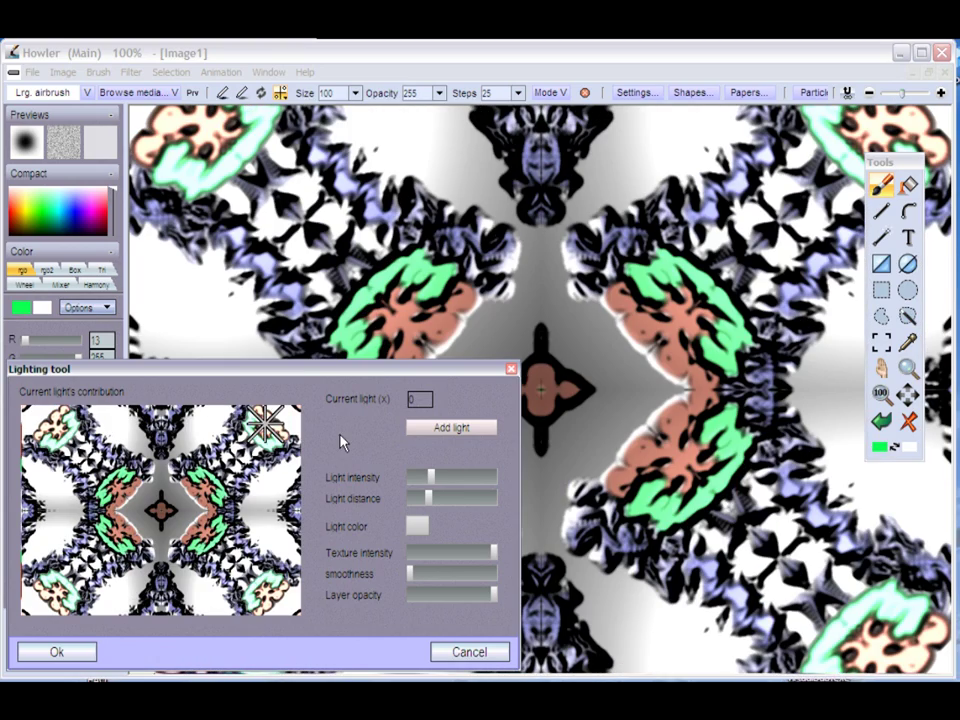
Step: Lower the light distance, light intensity and texture intensity, then apply the lighting
mouse_move(429, 497)
left_mouse_down()
mouse_move(421, 502)
mouse_move(427, 480)
left_mouse_up()
left_click_drag(493, 552, 479, 553)
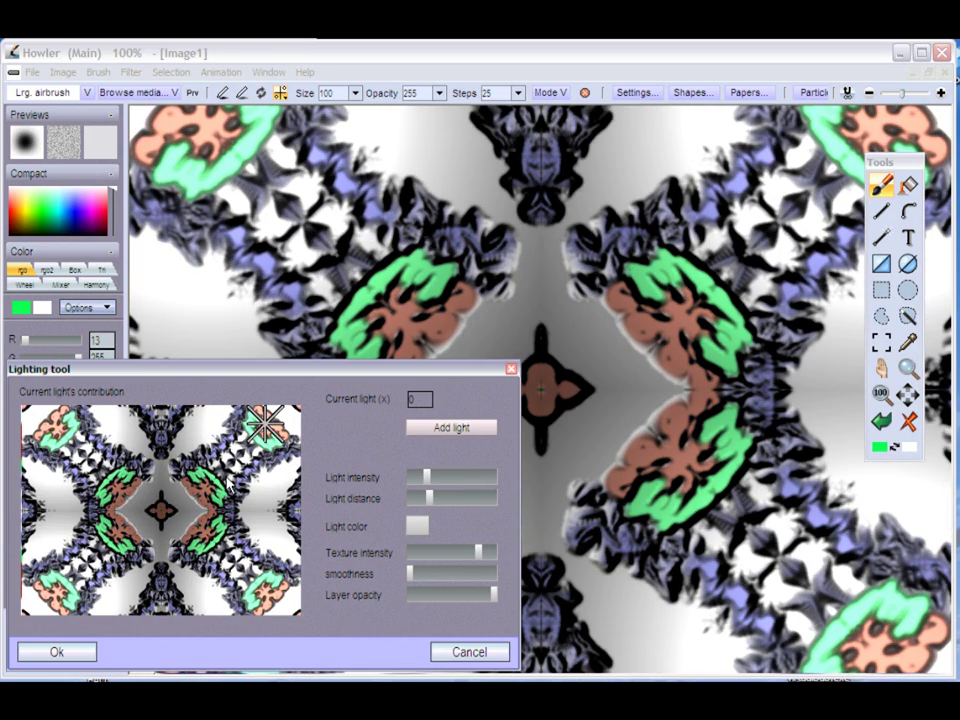
left_click_drag(265, 425, 200, 445)
left_click(25, 651)
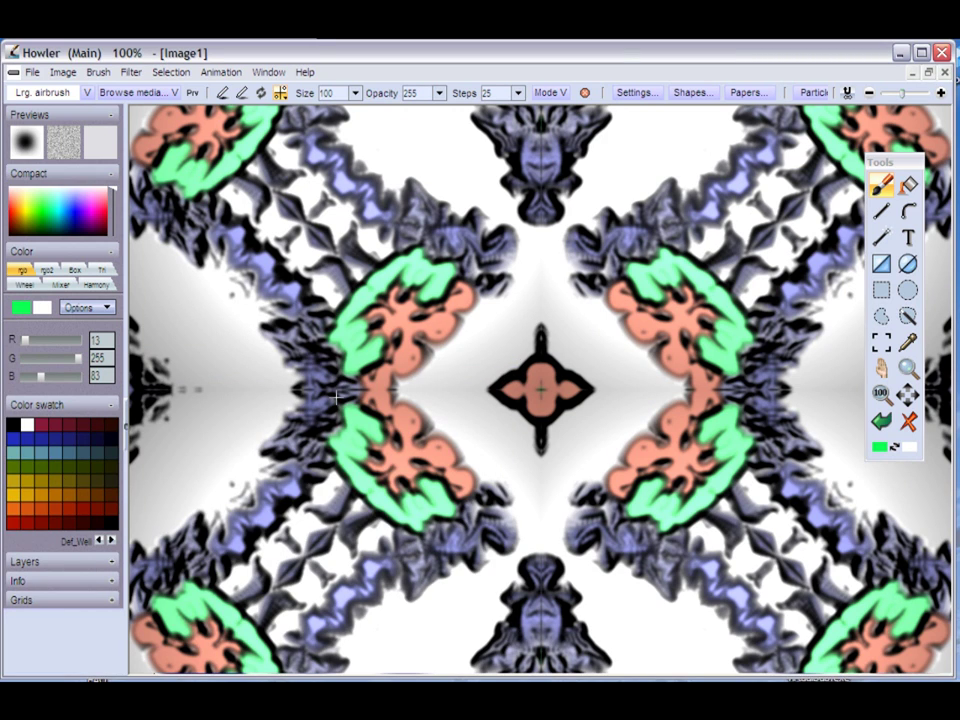
Step: Clear the painting symmetry settings, then toggle the symmetry tool and reopen its options
left_click(281, 93)
left_click(302, 100)
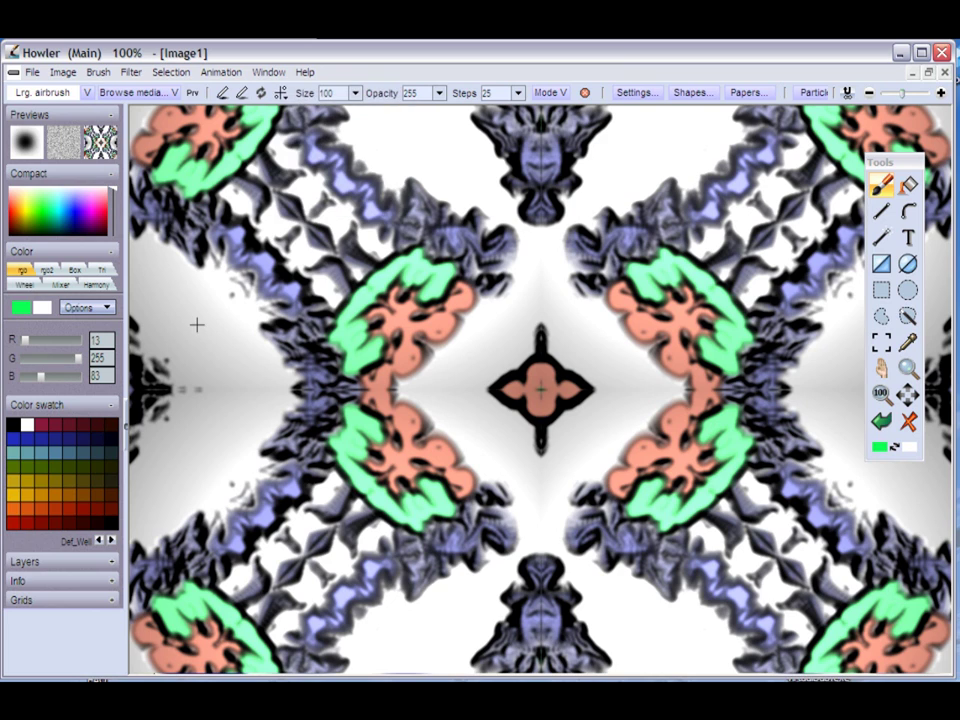
left_click(280, 93)
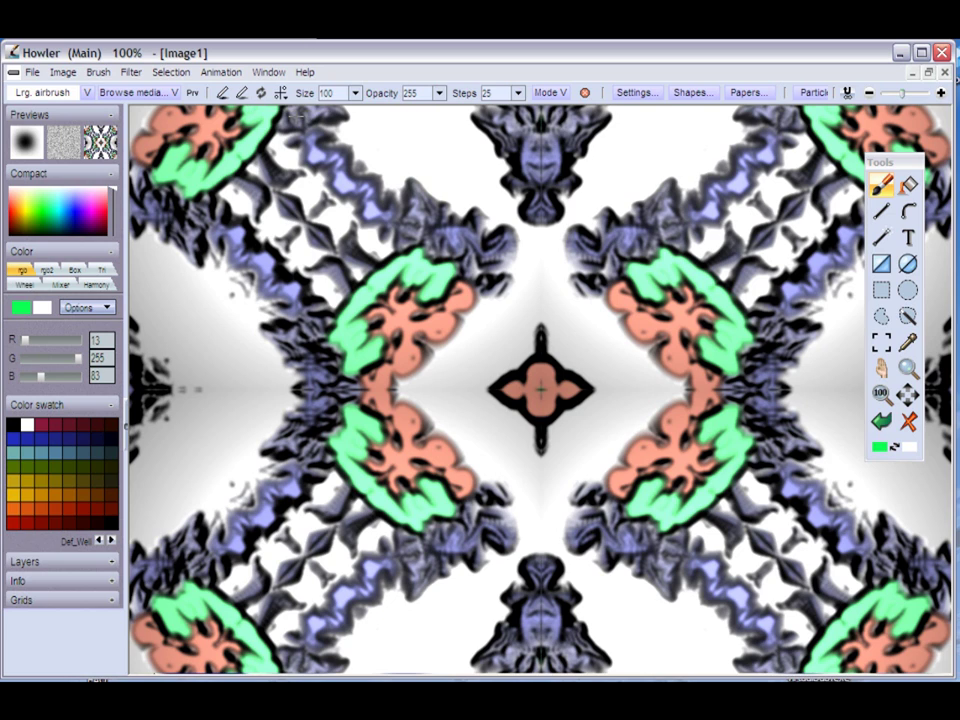
left_click(281, 93)
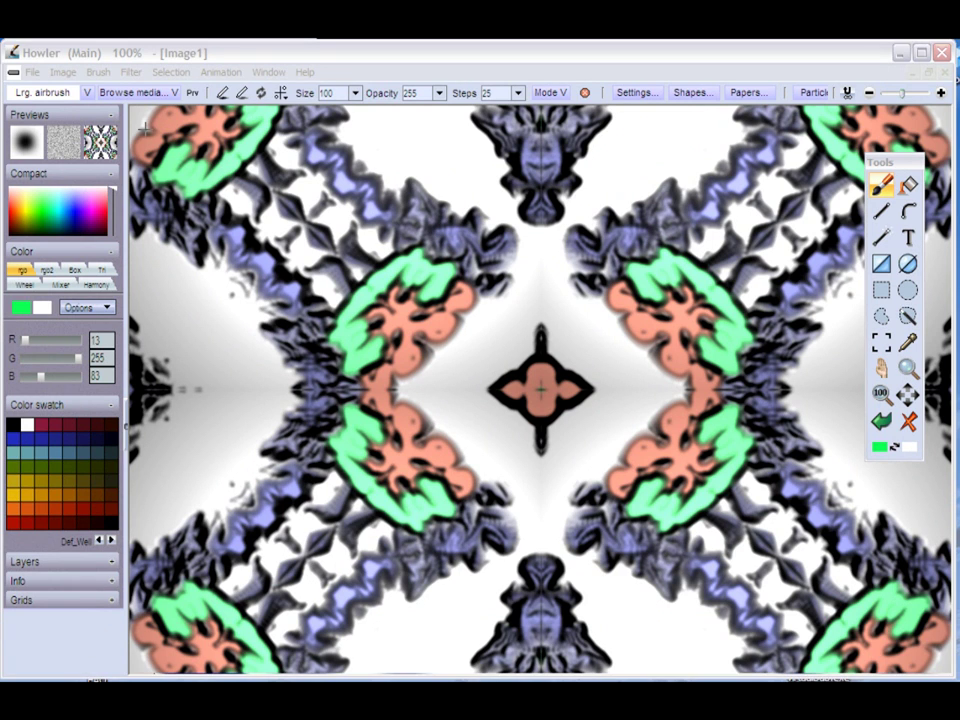
Step: Discard the current image and create a blank 640 x 400 NTSC canvas
left_click(32, 72)
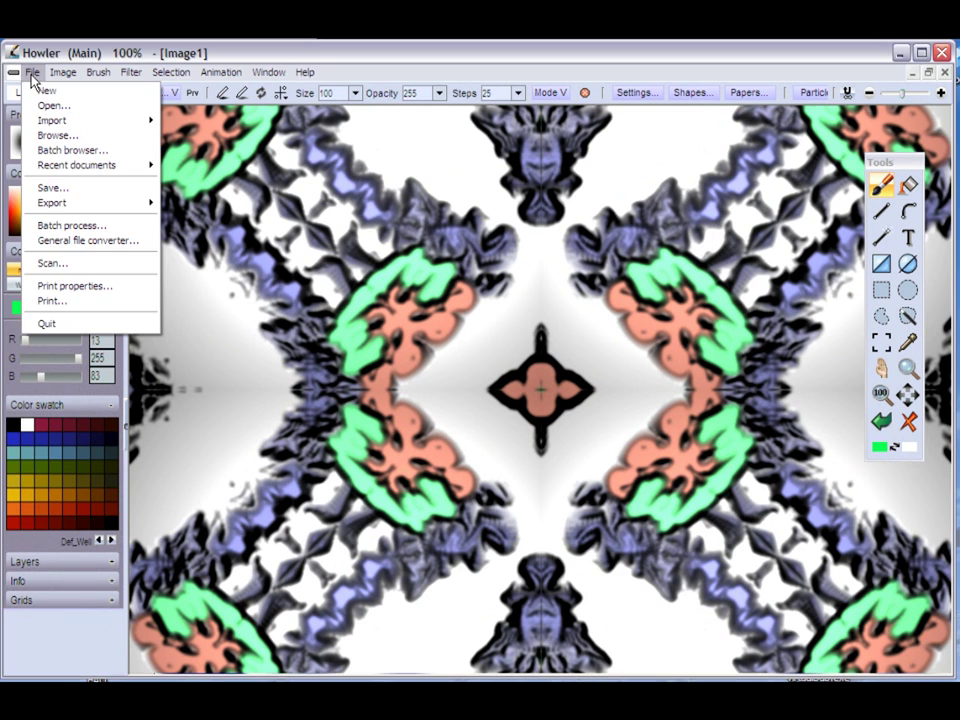
left_click(45, 91)
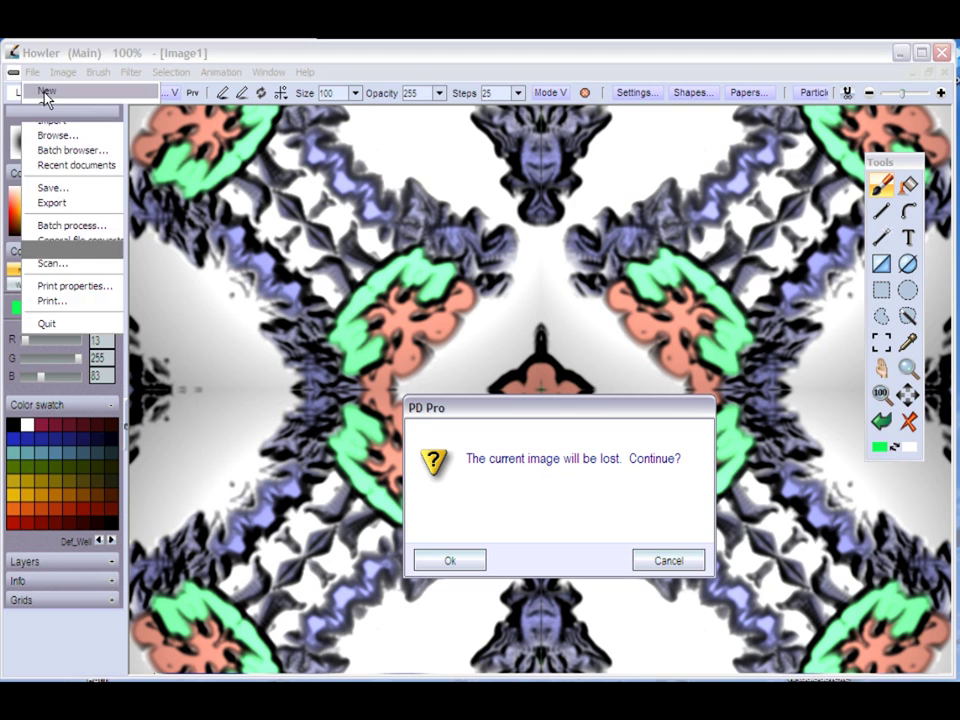
left_click(466, 561)
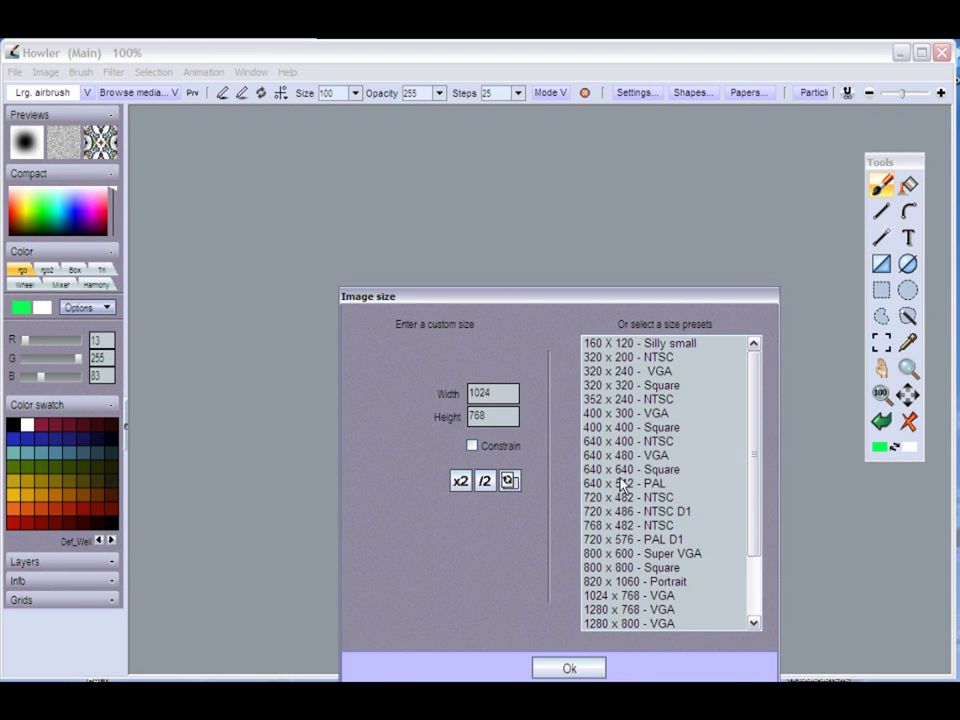
left_click(605, 441)
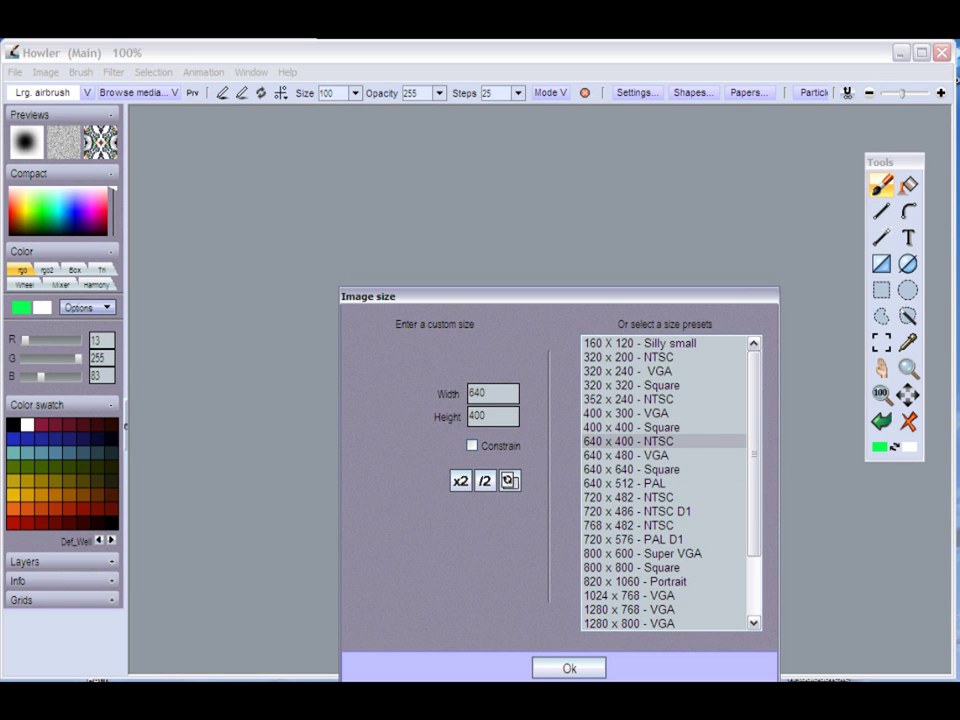
left_click(566, 668)
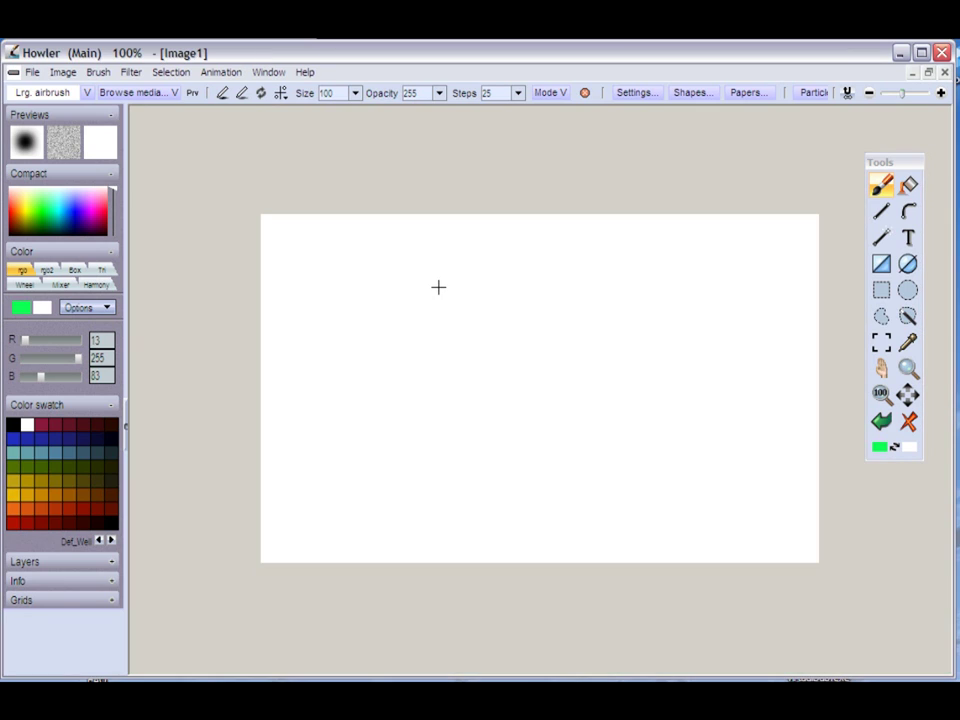
Step: Switch on horizontal and vertical mirror painting
left_click(282, 93)
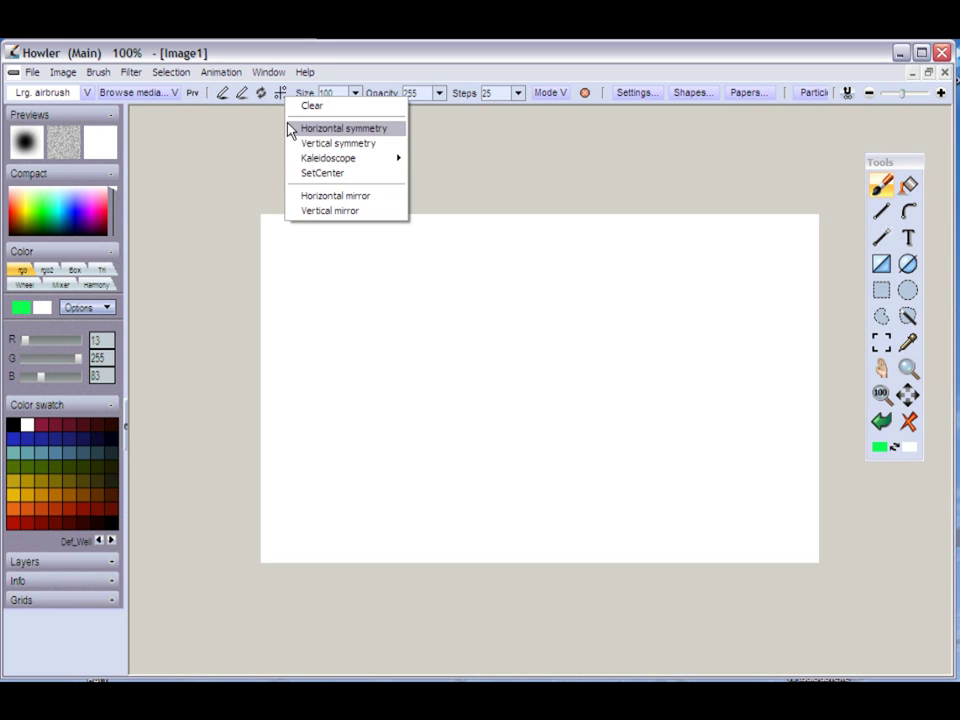
left_click(341, 197)
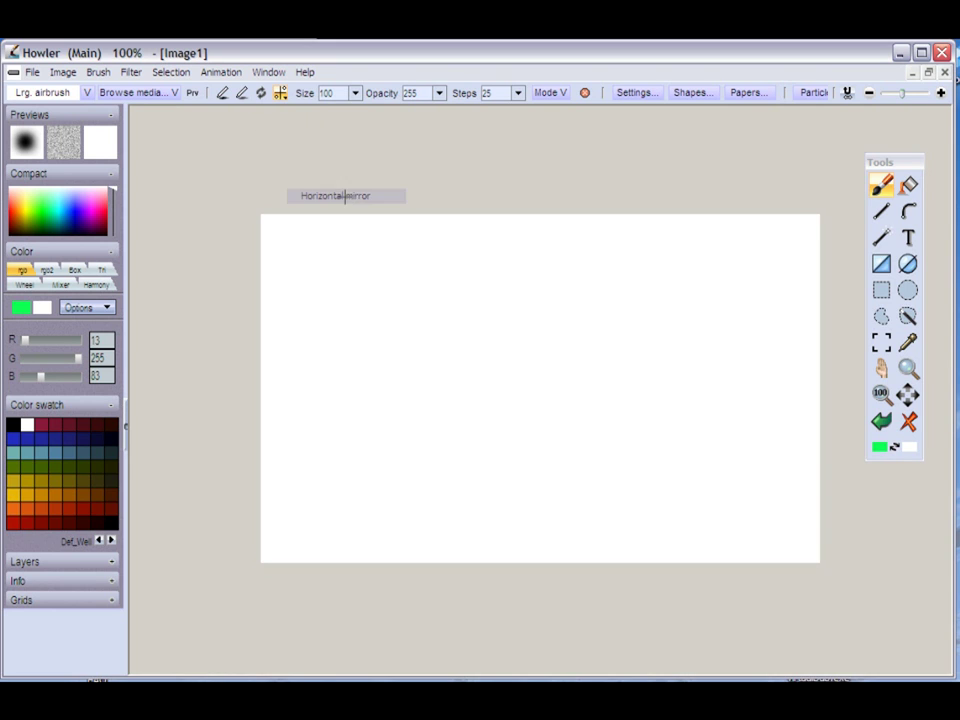
left_click(282, 97)
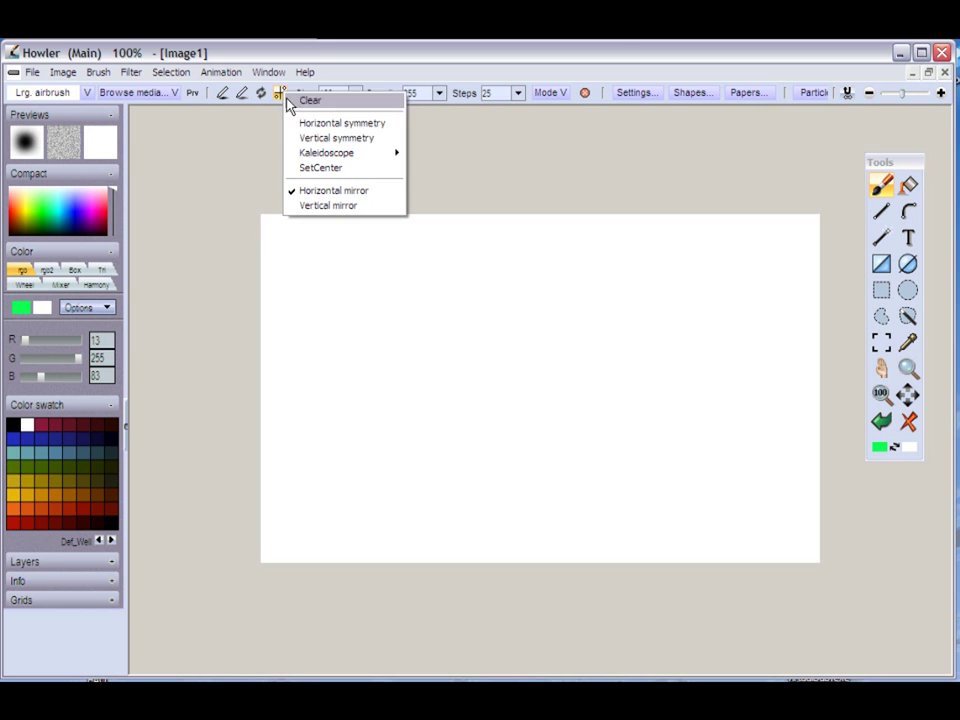
left_click(312, 208)
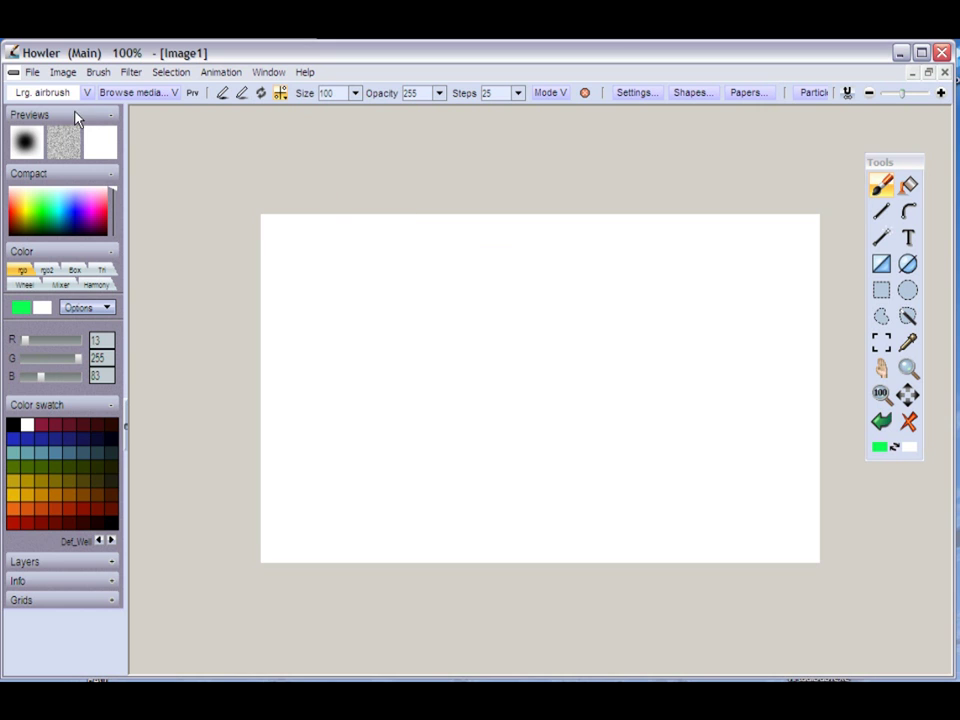
Step: Fill the canvas with mirrored fiery red-orange strokes using the HotDog brush
left_click(146, 92)
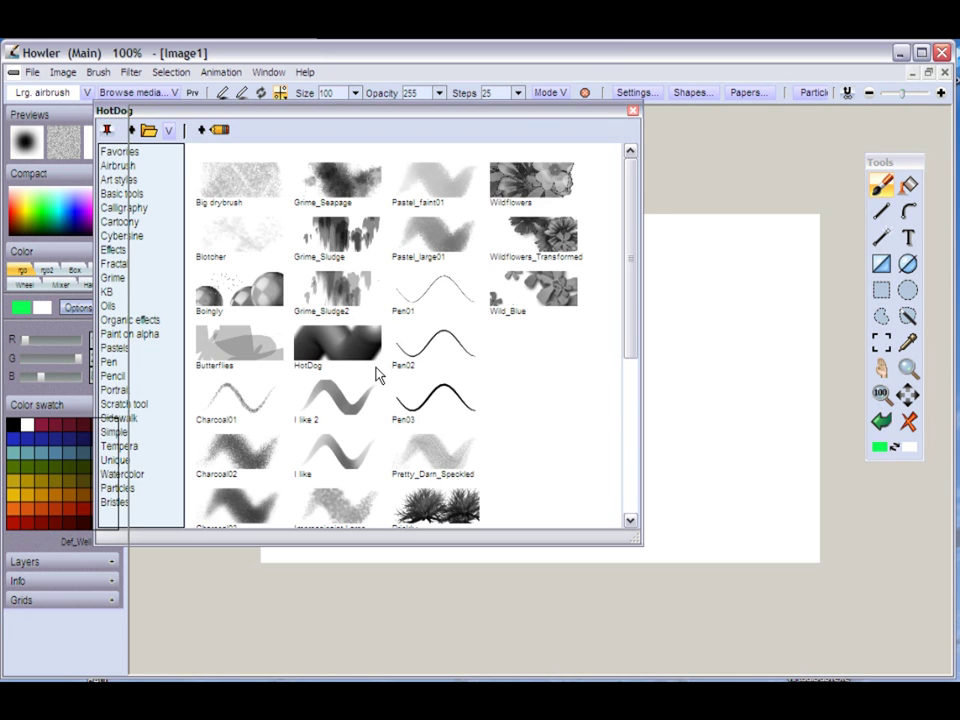
left_click(377, 366)
mouse_move(643, 283)
left_mouse_down()
mouse_move(711, 309)
mouse_move(676, 255)
mouse_move(585, 275)
mouse_move(548, 311)
mouse_move(675, 362)
mouse_move(805, 283)
mouse_move(796, 394)
mouse_move(763, 233)
mouse_move(680, 339)
mouse_move(550, 340)
mouse_move(666, 330)
mouse_move(716, 376)
mouse_move(818, 368)
mouse_move(761, 279)
mouse_move(677, 229)
mouse_move(611, 286)
mouse_move(580, 255)
mouse_move(662, 328)
mouse_move(730, 367)
mouse_move(817, 385)
mouse_move(745, 289)
mouse_move(660, 295)
mouse_move(594, 195)
mouse_move(745, 288)
mouse_move(650, 306)
mouse_move(757, 277)
mouse_move(820, 246)
mouse_move(666, 238)
mouse_move(619, 146)
left_mouse_up()
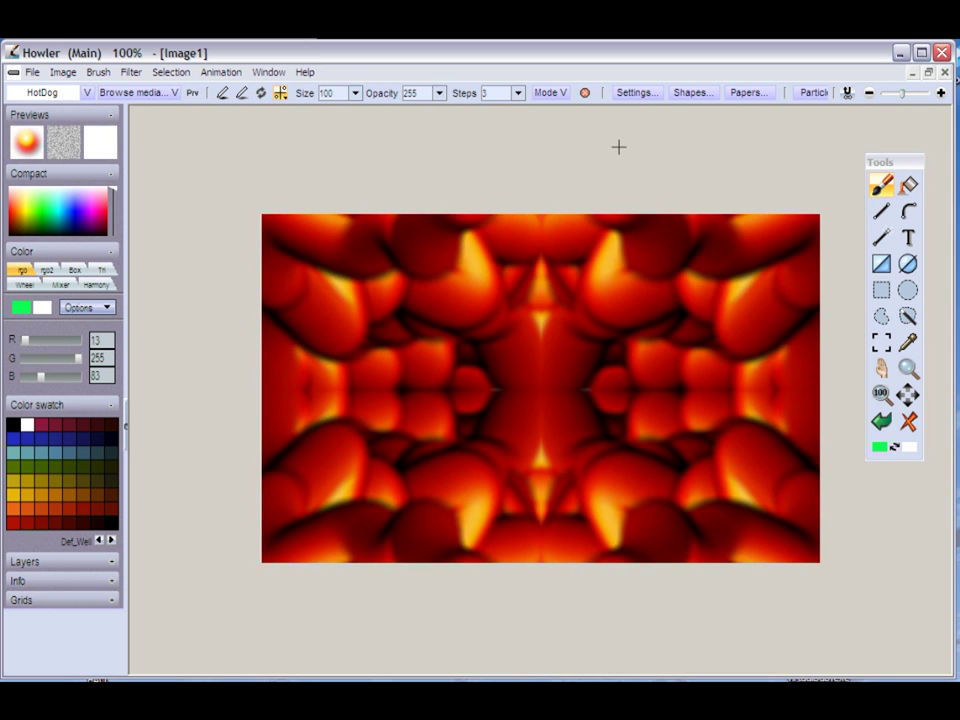
left_click(225, 73)
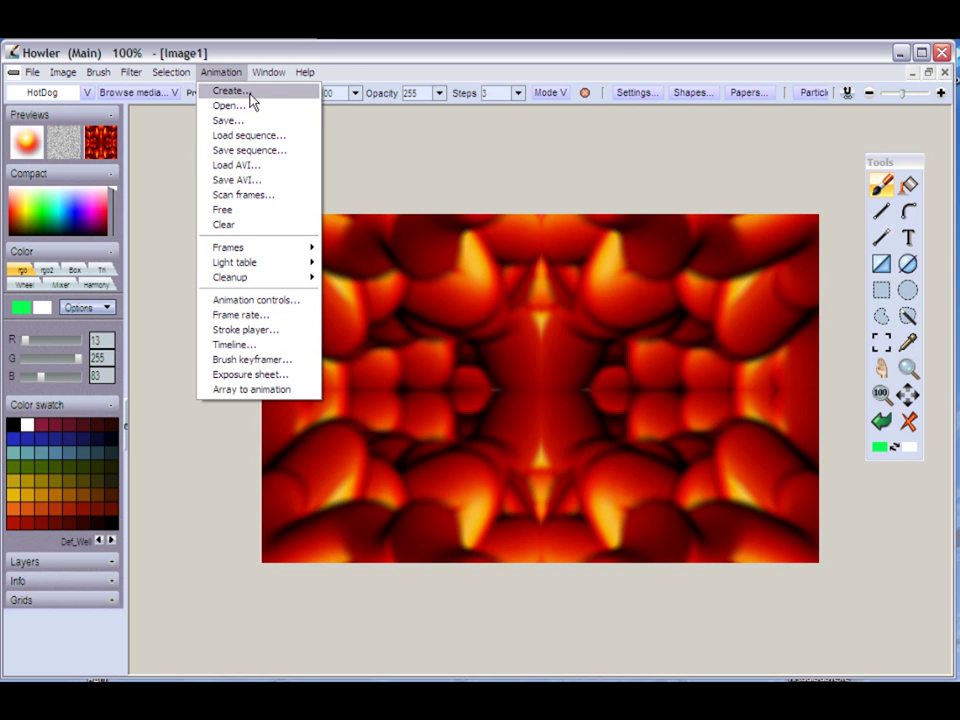
Step: Create a 5-second, 30 fps animation of 150 frames copying the fire pattern
left_click(250, 93)
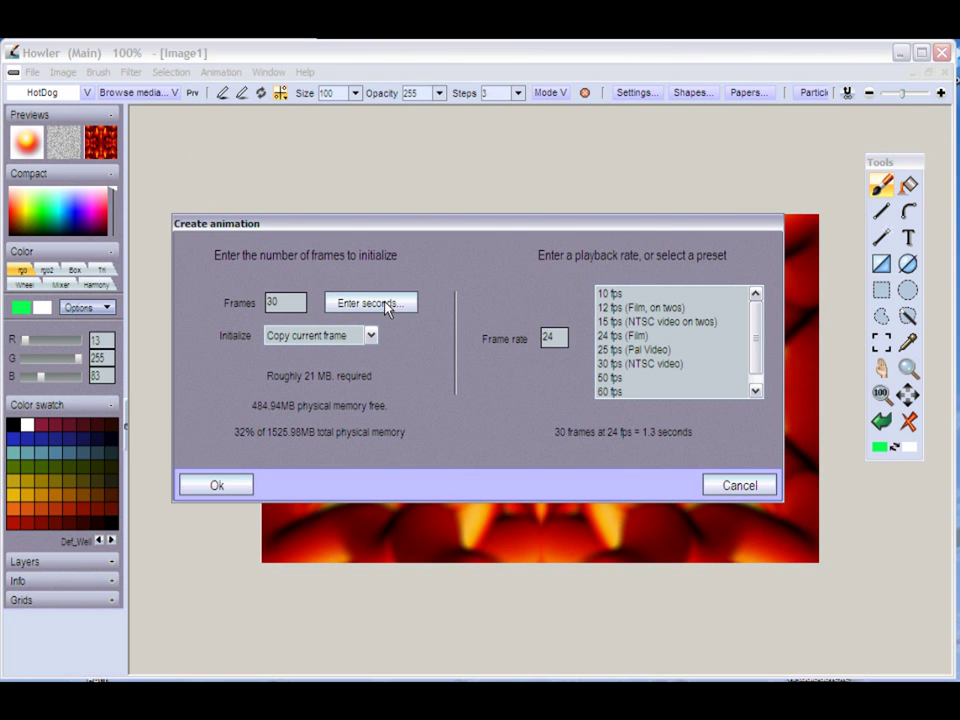
left_click(388, 307)
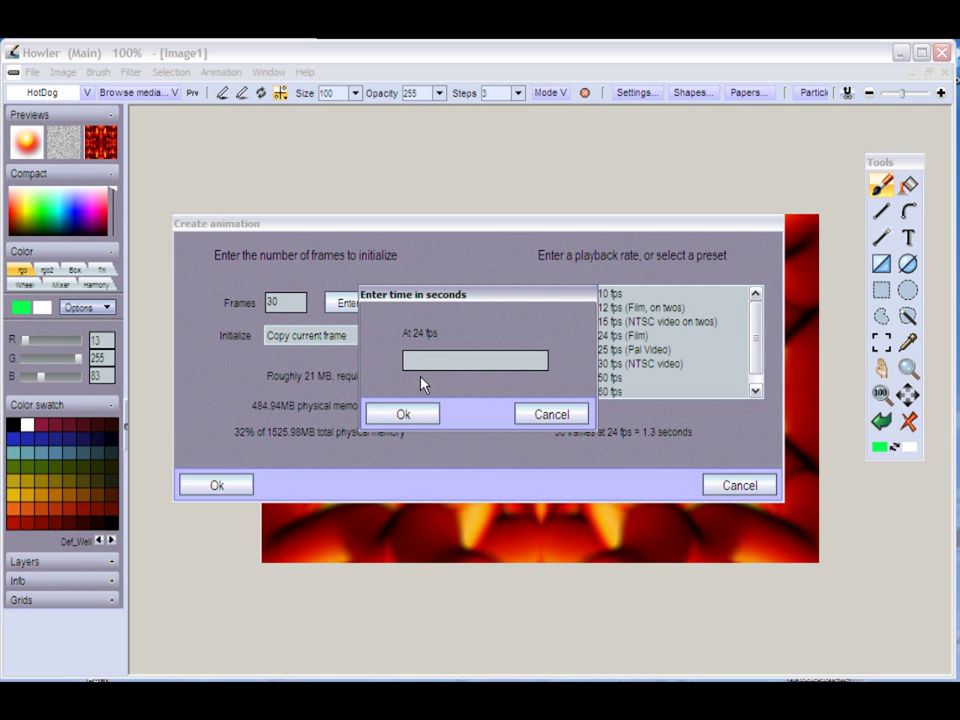
type("5")
left_click(401, 414)
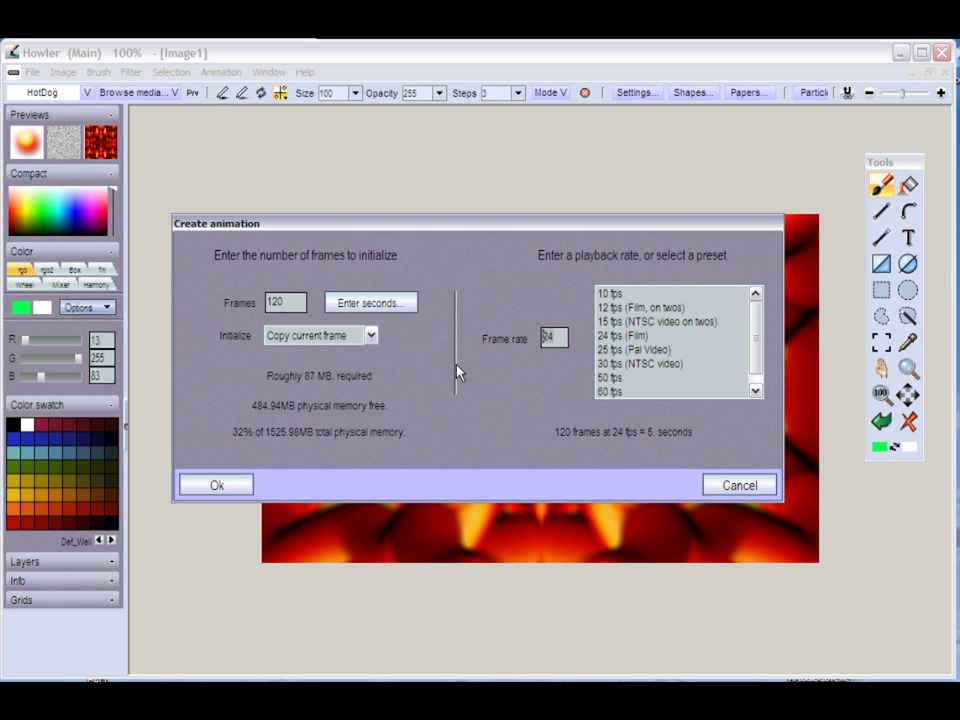
type("30")
left_click(370, 303)
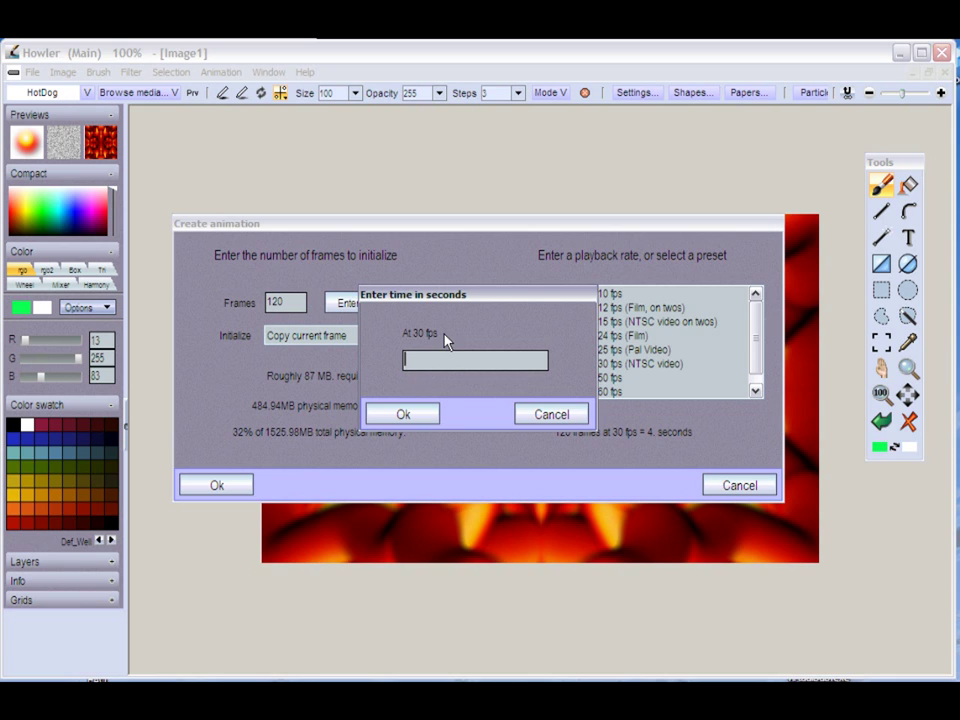
type("5")
left_click(420, 418)
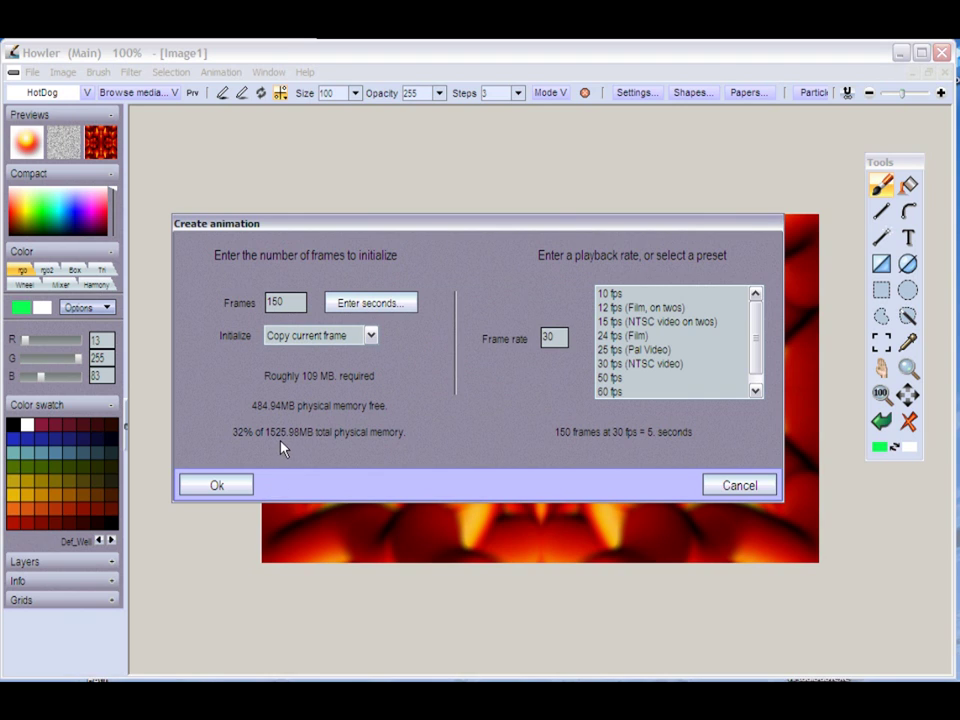
left_click(237, 491)
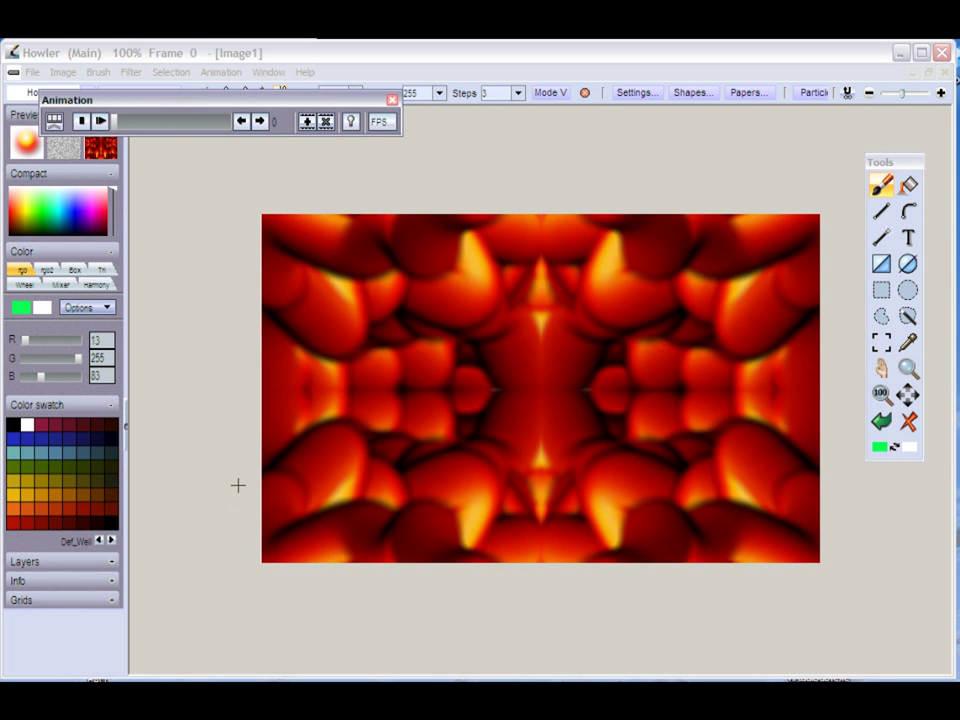
Step: Jump to frame 2 from the filmstrip thumbnails, then move the playback panel aside
left_click_drag(161, 104, 196, 148)
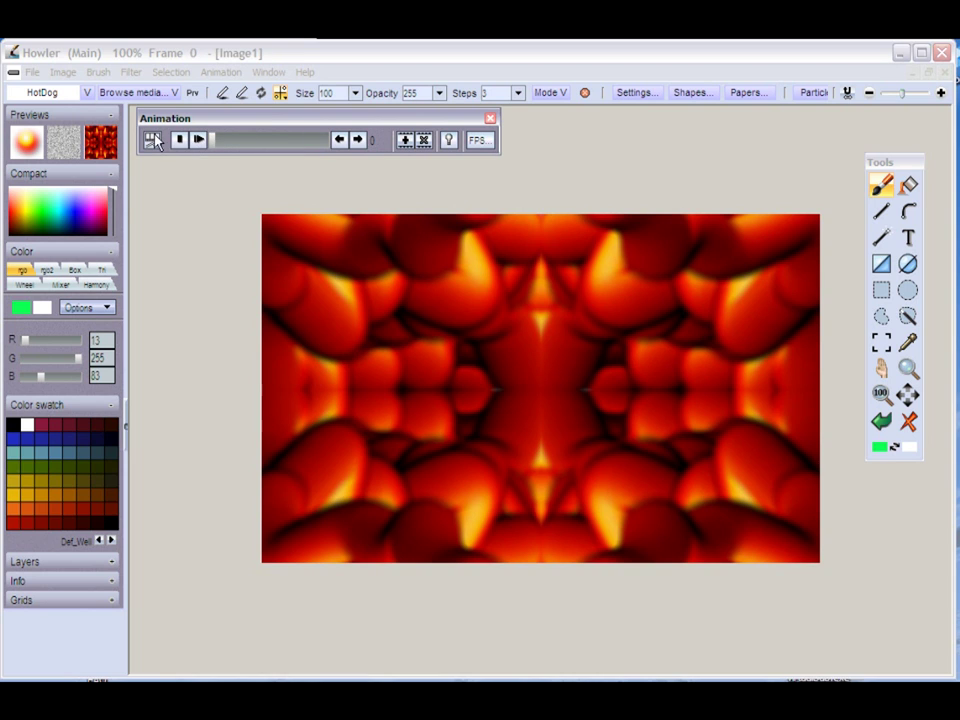
left_click(153, 140)
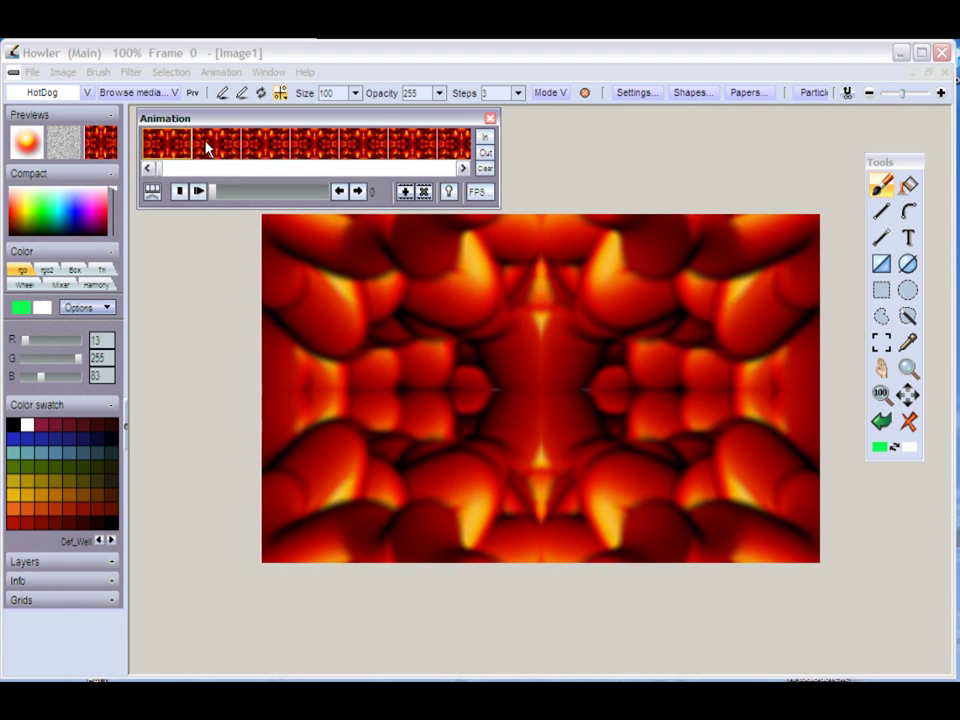
left_click(268, 146)
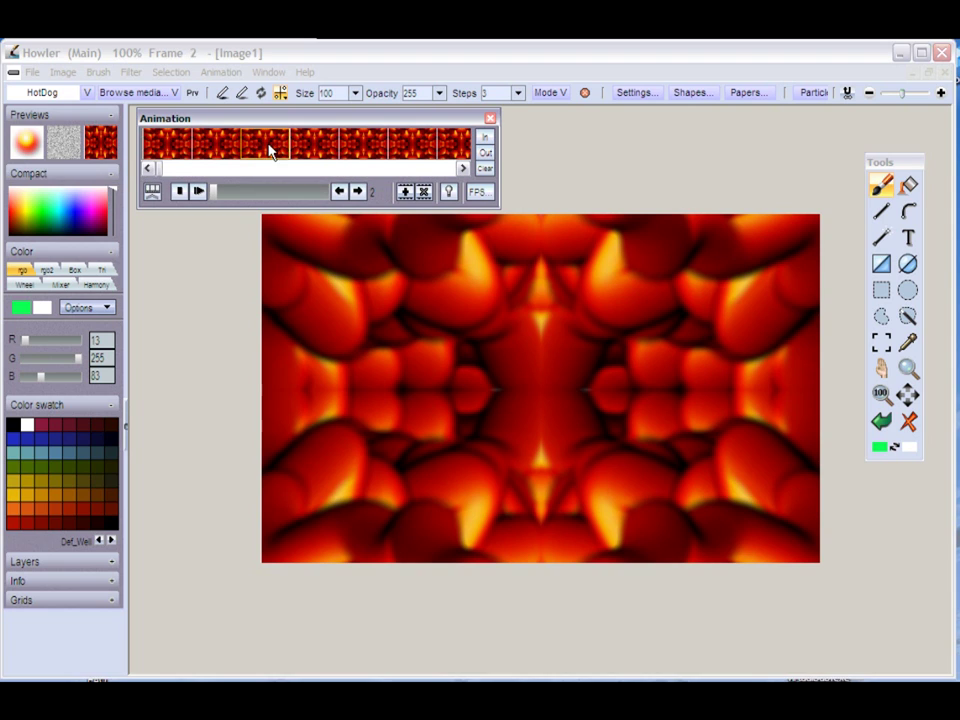
left_click(152, 191)
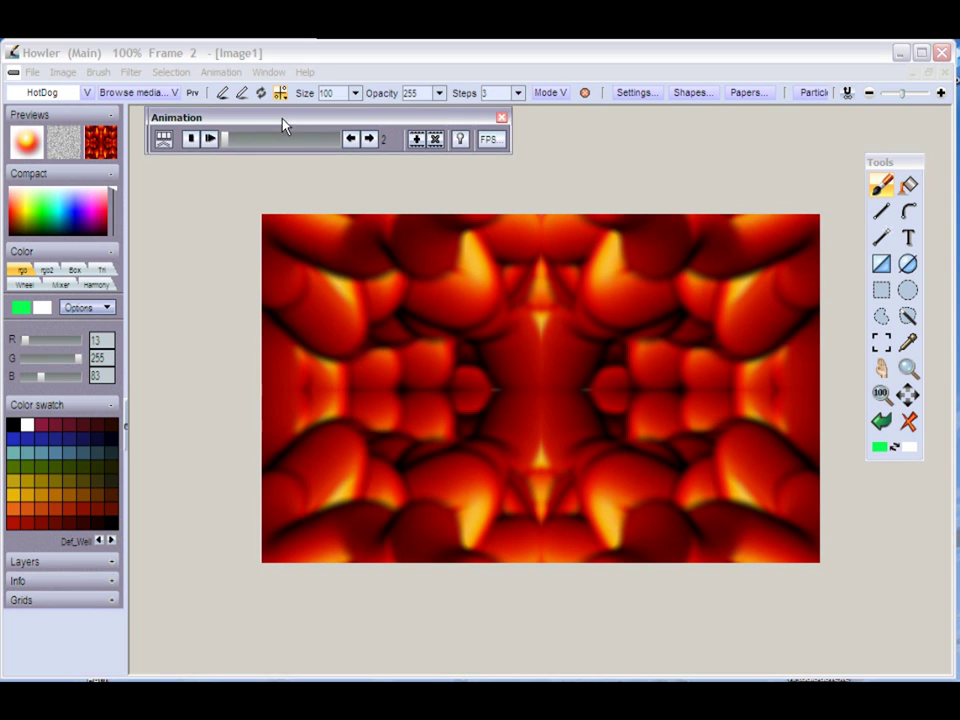
left_click_drag(279, 123, 618, 139)
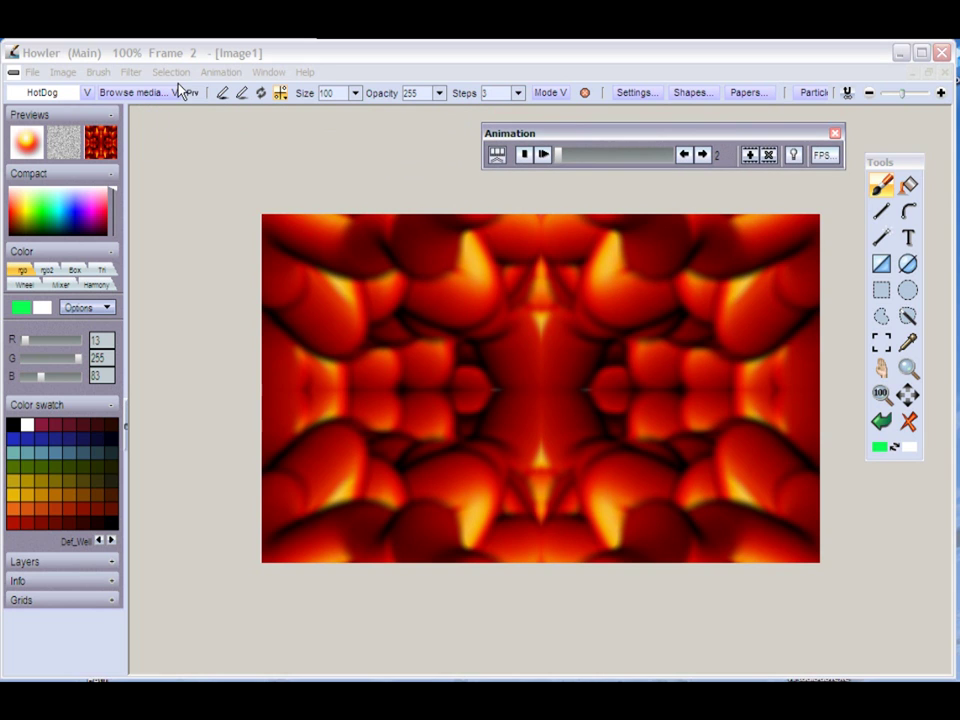
left_click(133, 75)
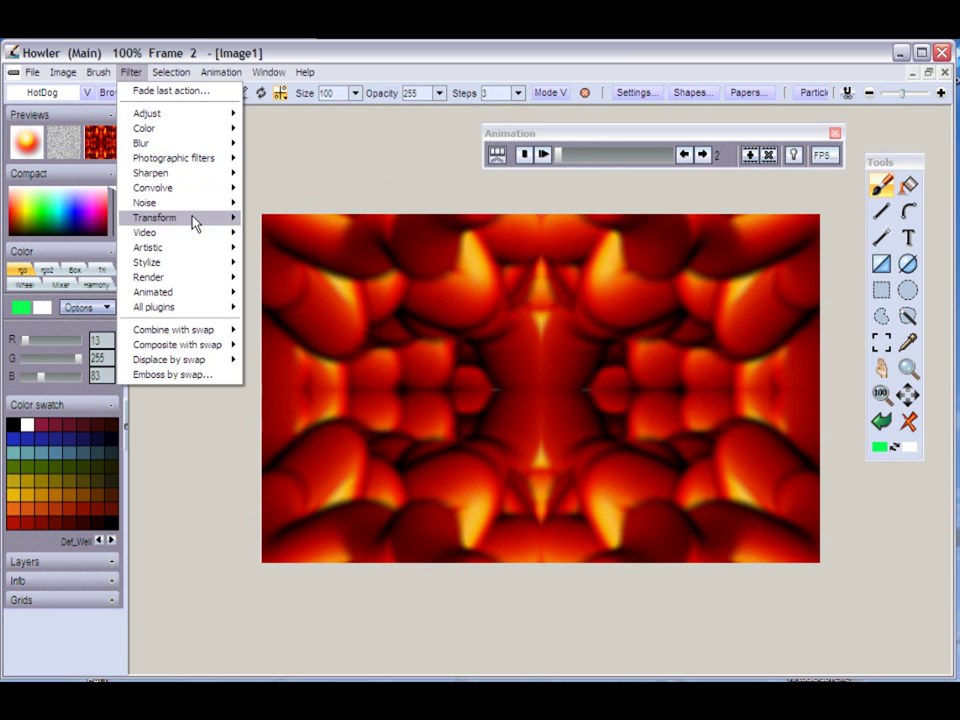
mouse_move(195, 222)
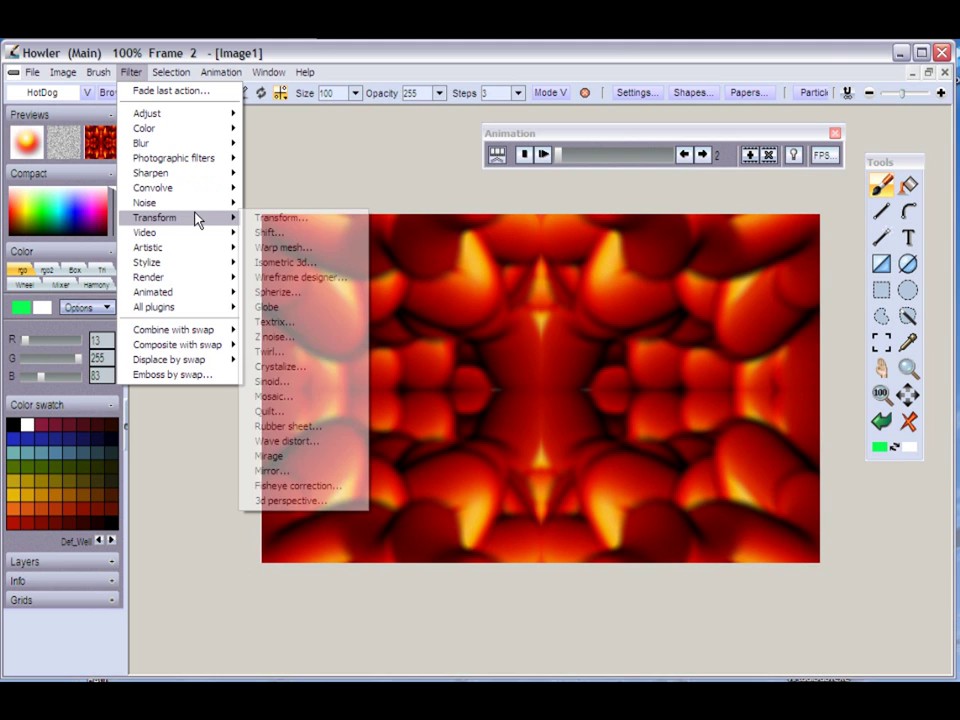
left_click(272, 224)
left_click_drag(396, 332, 476, 302)
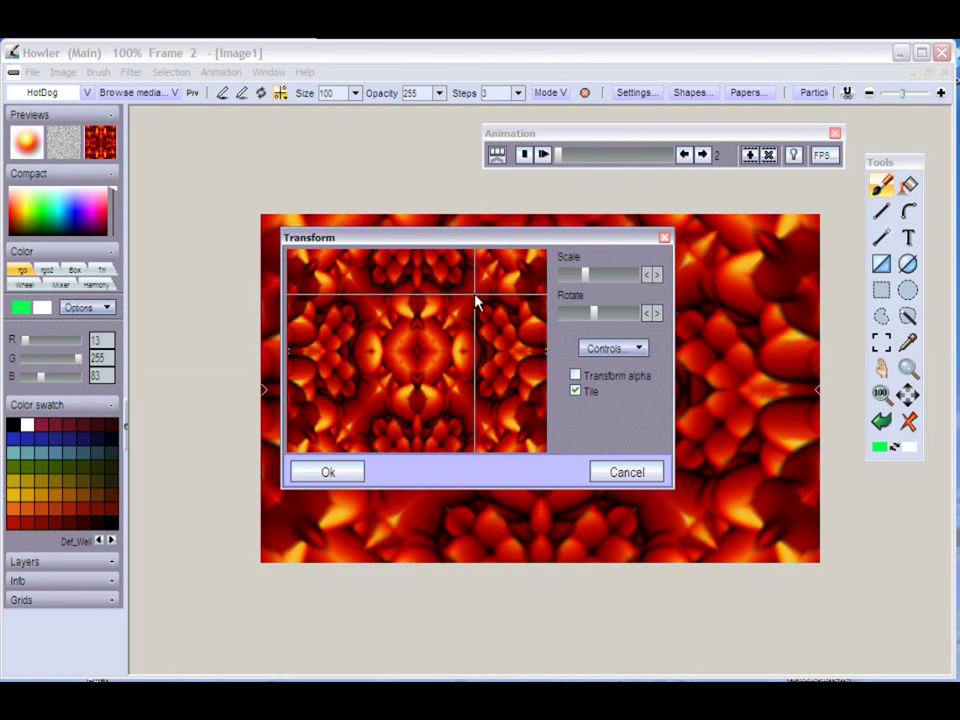
left_click_drag(594, 313, 596, 314)
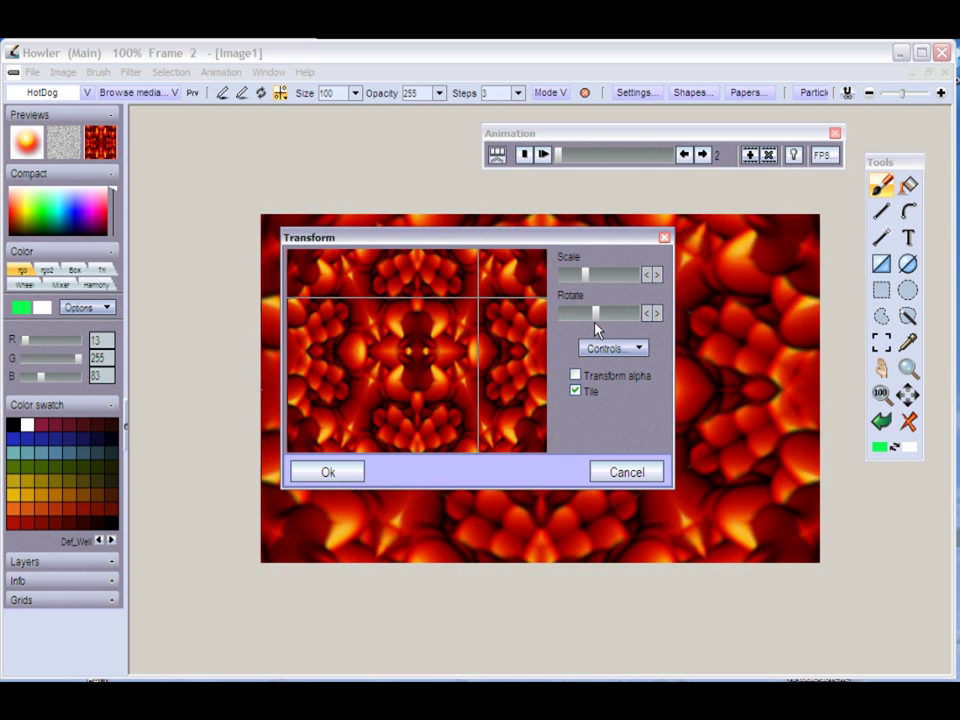
left_click(606, 474)
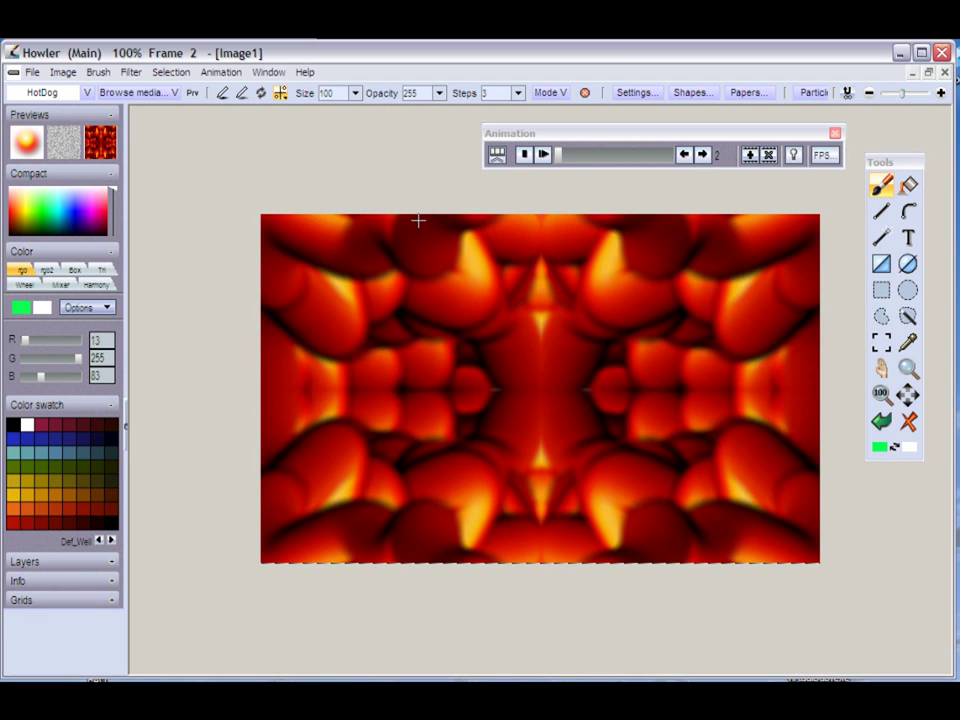
left_click(543, 155)
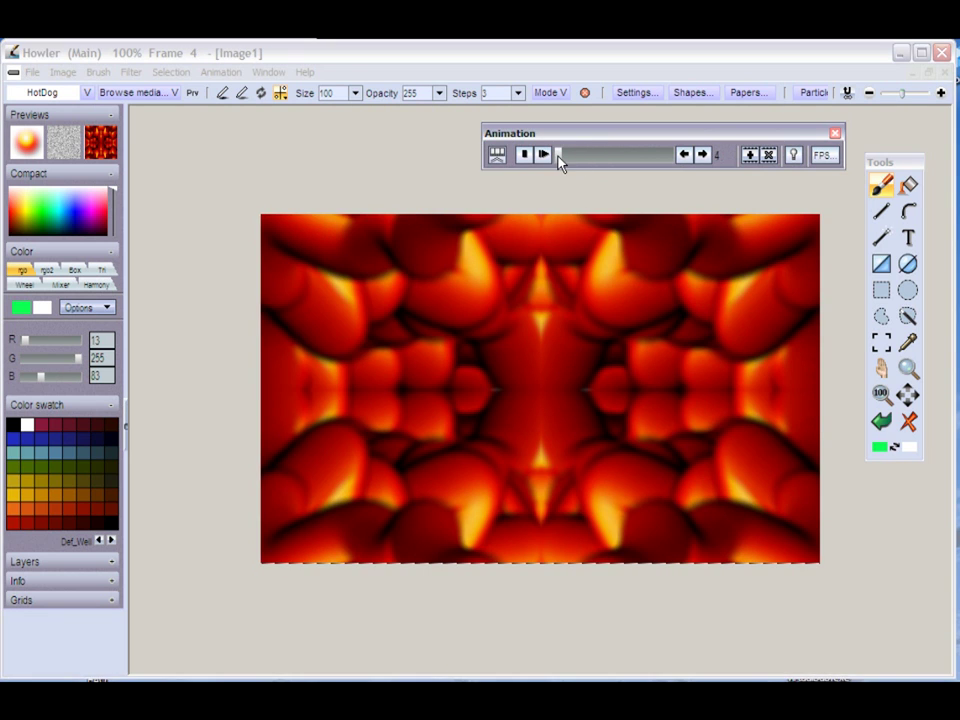
left_click(224, 74)
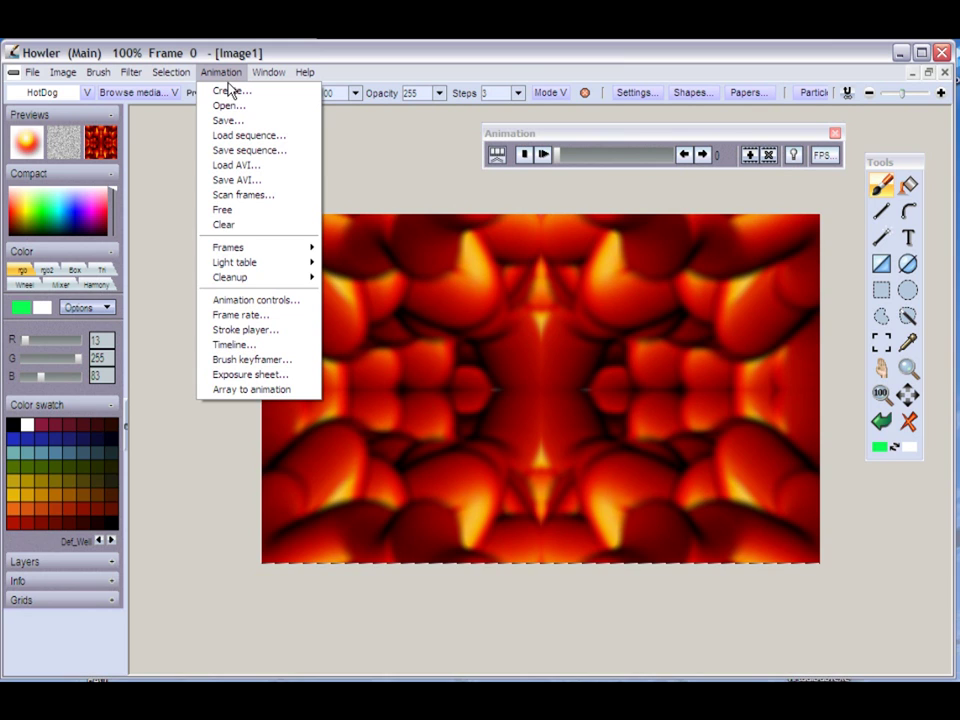
Step: Open the Timeline editor off the canvas, make it taller, and select the Transform effect
left_click(284, 346)
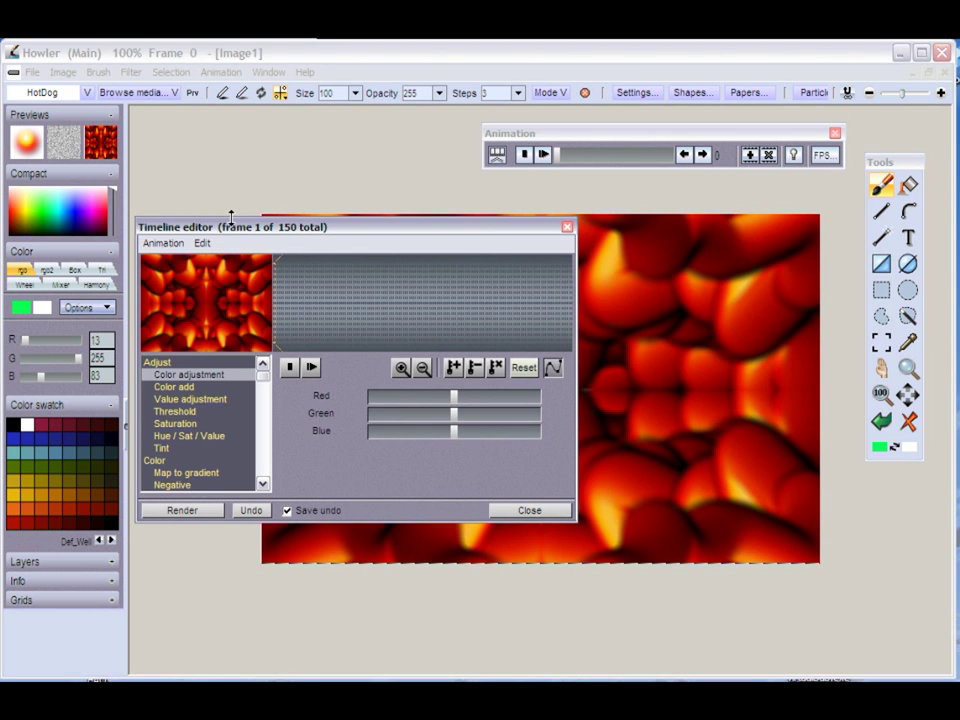
left_click_drag(242, 225, 118, 122)
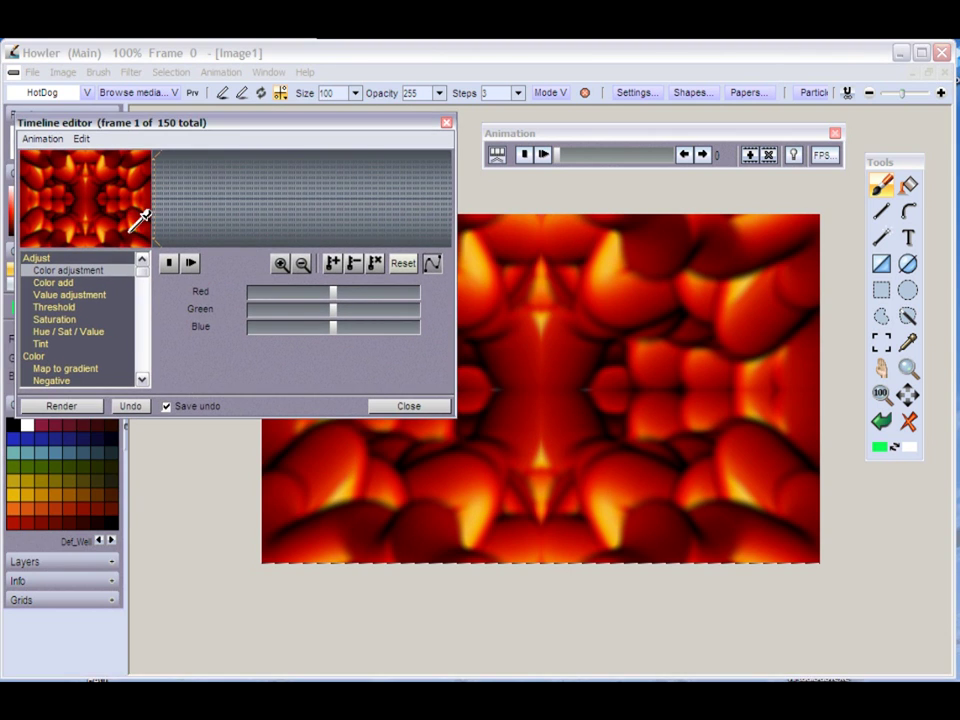
mouse_move(143, 279)
left_mouse_down()
mouse_move(143, 379)
mouse_move(143, 272)
left_mouse_up()
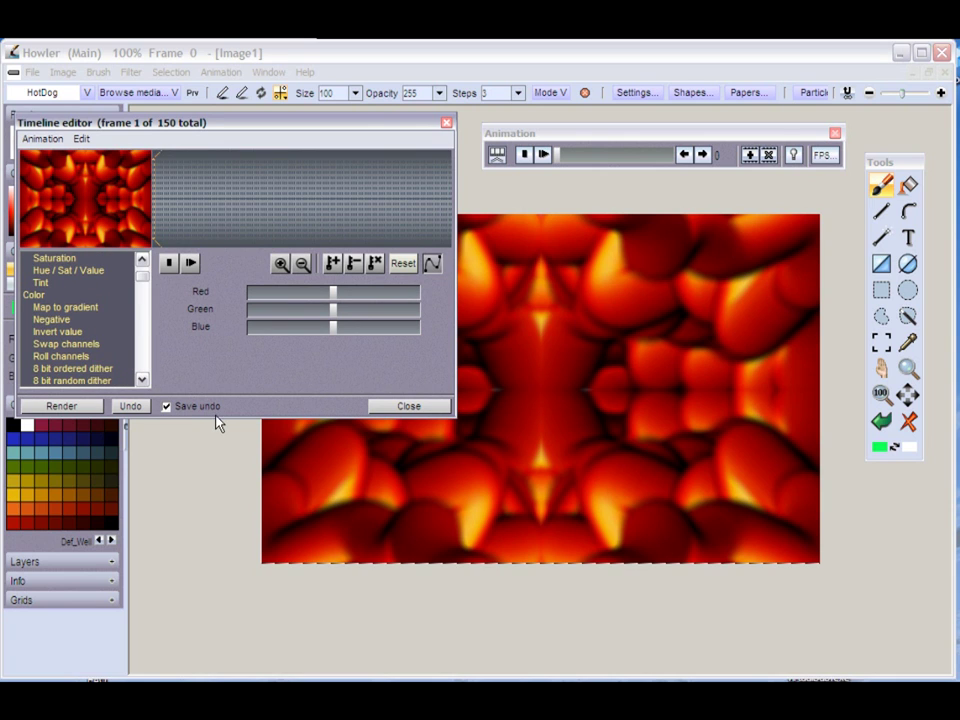
left_click_drag(215, 418, 211, 597)
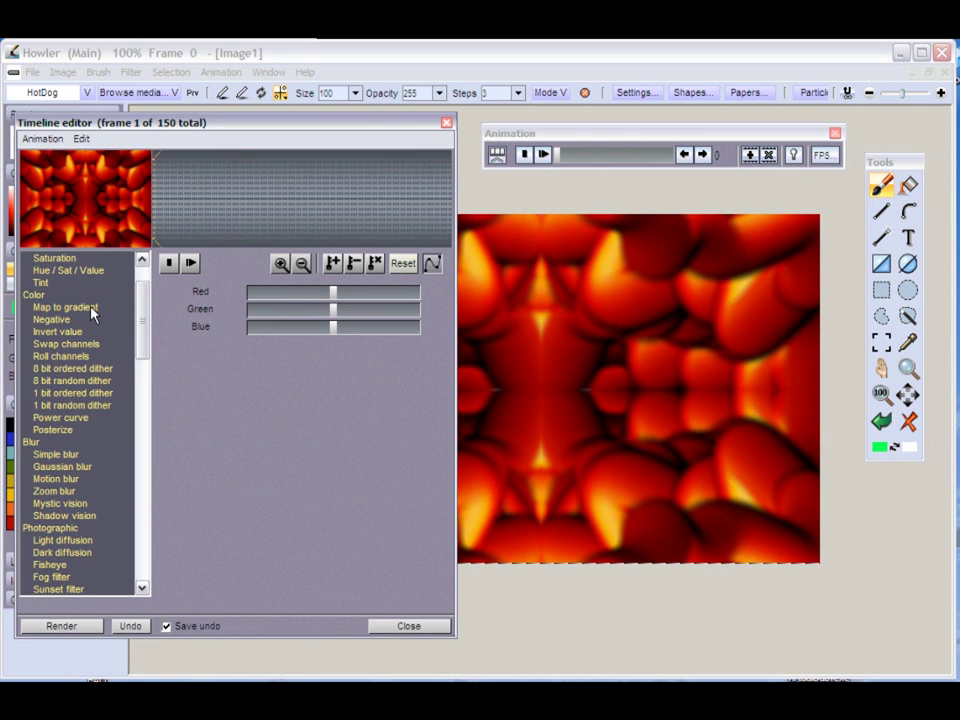
left_click_drag(142, 343, 146, 450)
left_click(62, 395)
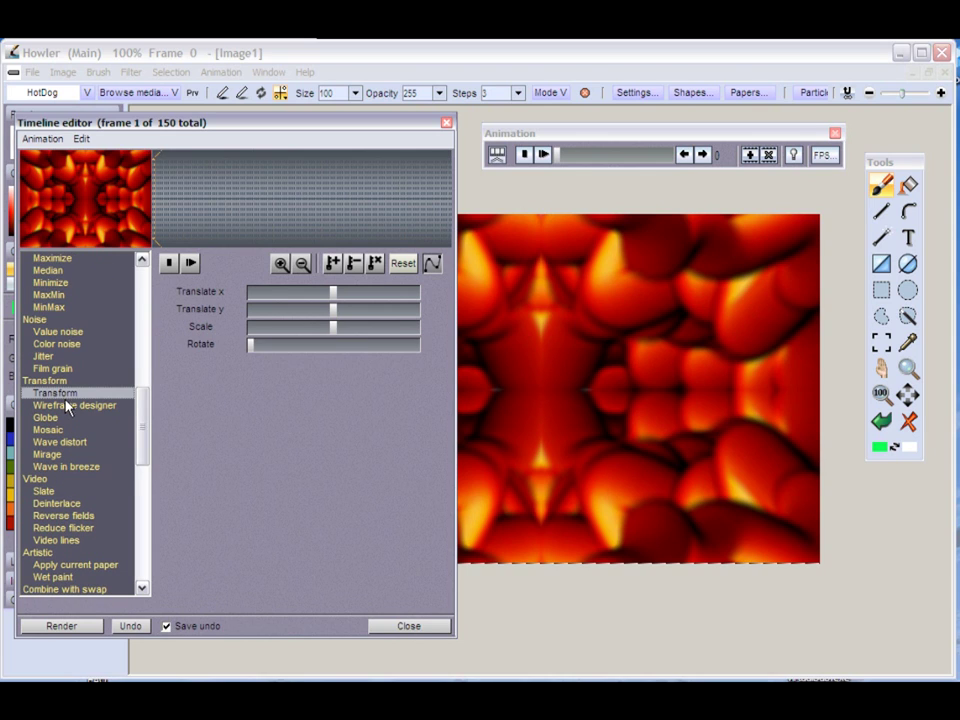
Step: Test Transform translate and scale values on the pattern, then reset them to defaults
left_click_drag(329, 298, 279, 293)
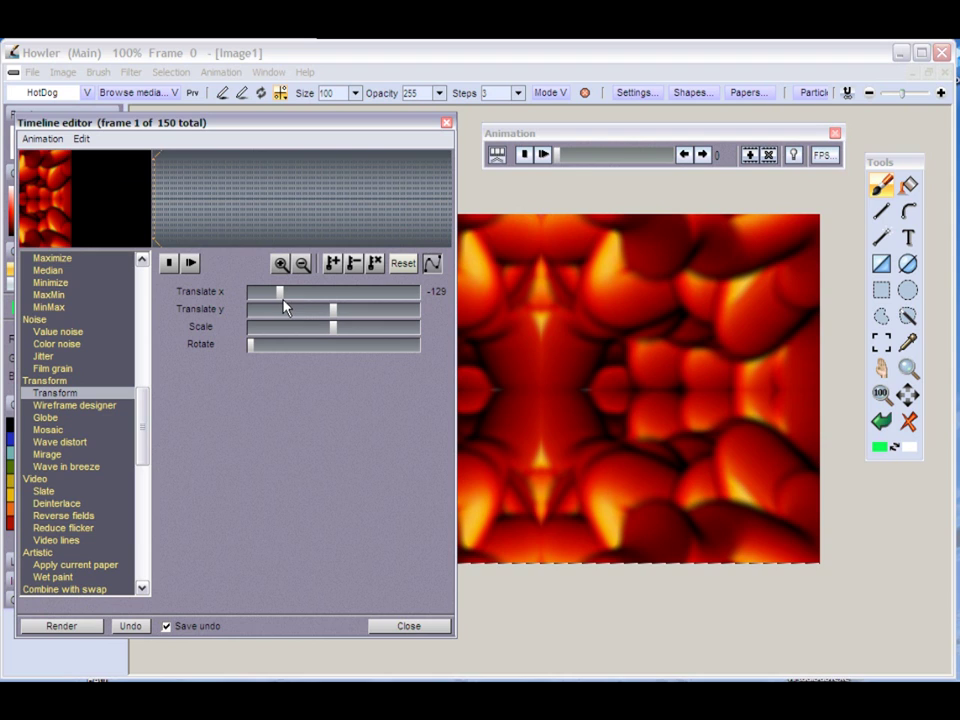
mouse_move(286, 293)
left_mouse_down()
mouse_move(391, 298)
mouse_move(289, 290)
left_mouse_up()
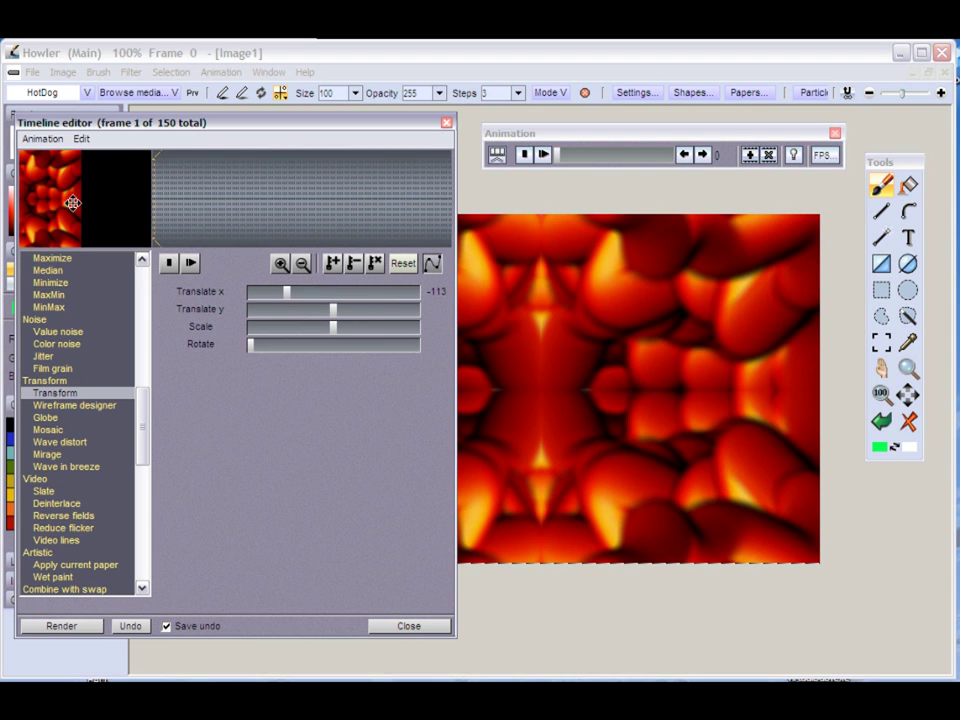
left_click_drag(71, 202, 90, 198)
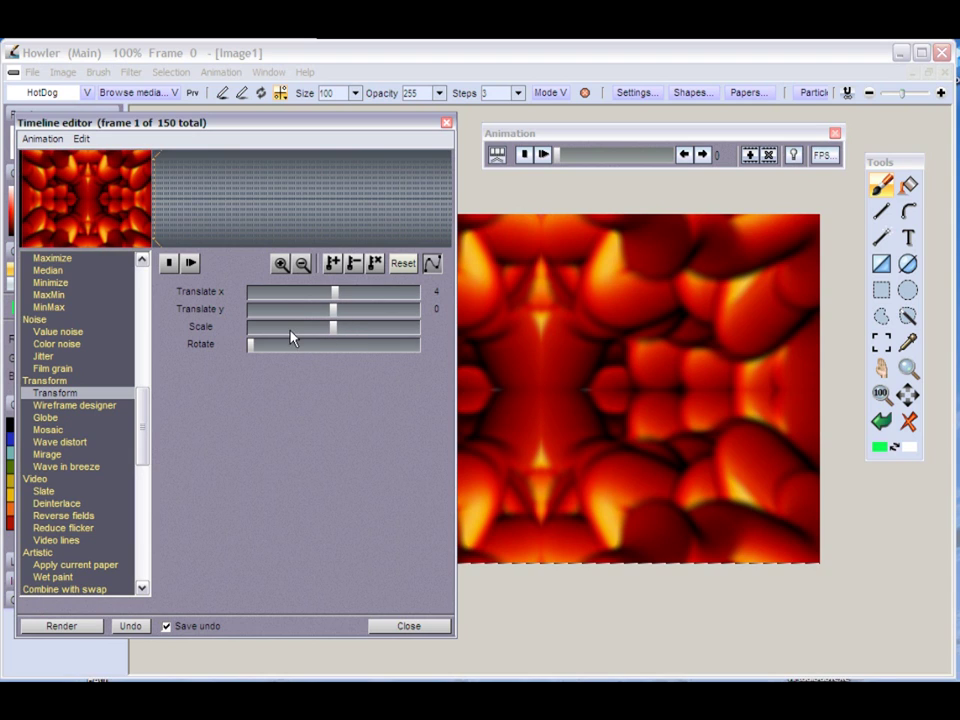
mouse_move(336, 330)
left_mouse_down()
mouse_move(283, 330)
mouse_move(337, 336)
left_mouse_up()
left_click(402, 262)
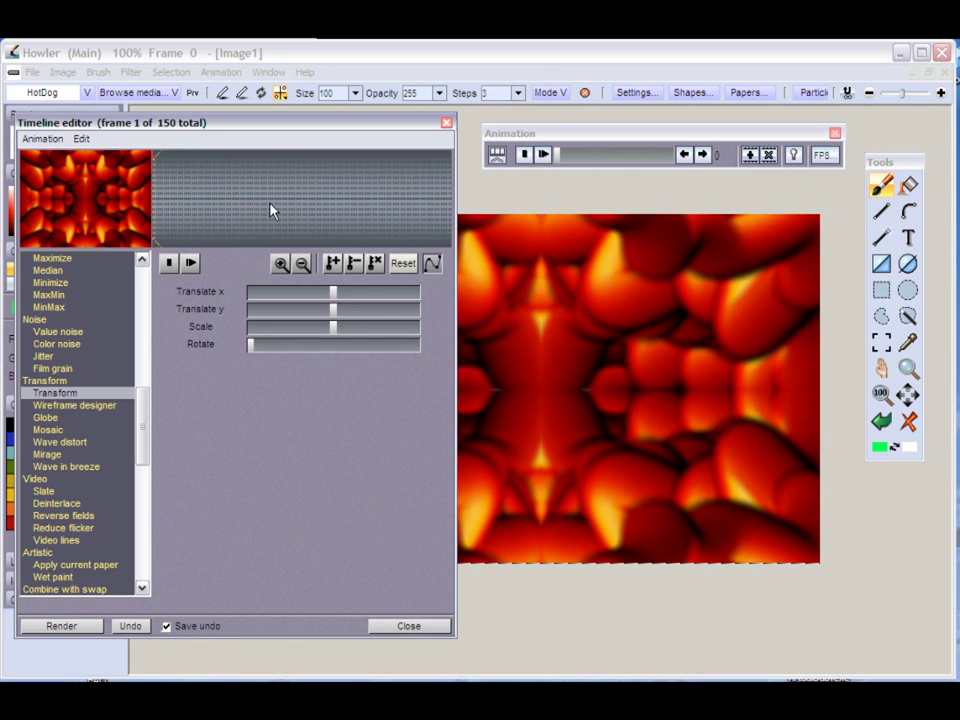
Step: Keyframe the pattern shrunk at frame 48, then moved and rotated 111 at frame 75
mouse_move(270, 210)
left_mouse_down()
mouse_move(206, 216)
mouse_move(257, 223)
left_mouse_up()
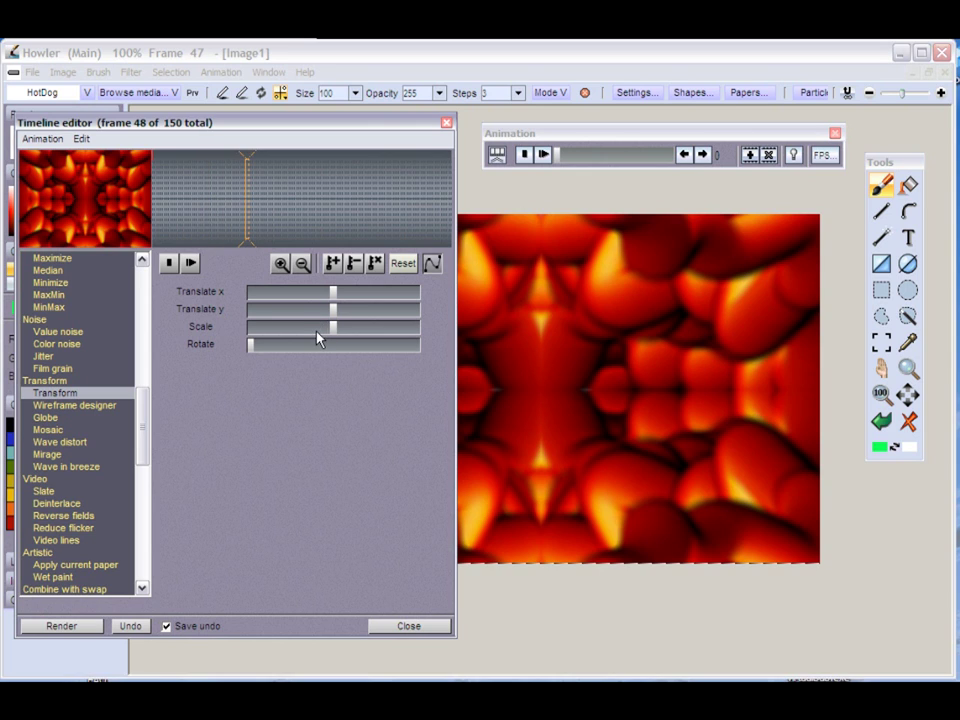
left_click_drag(321, 328, 289, 328)
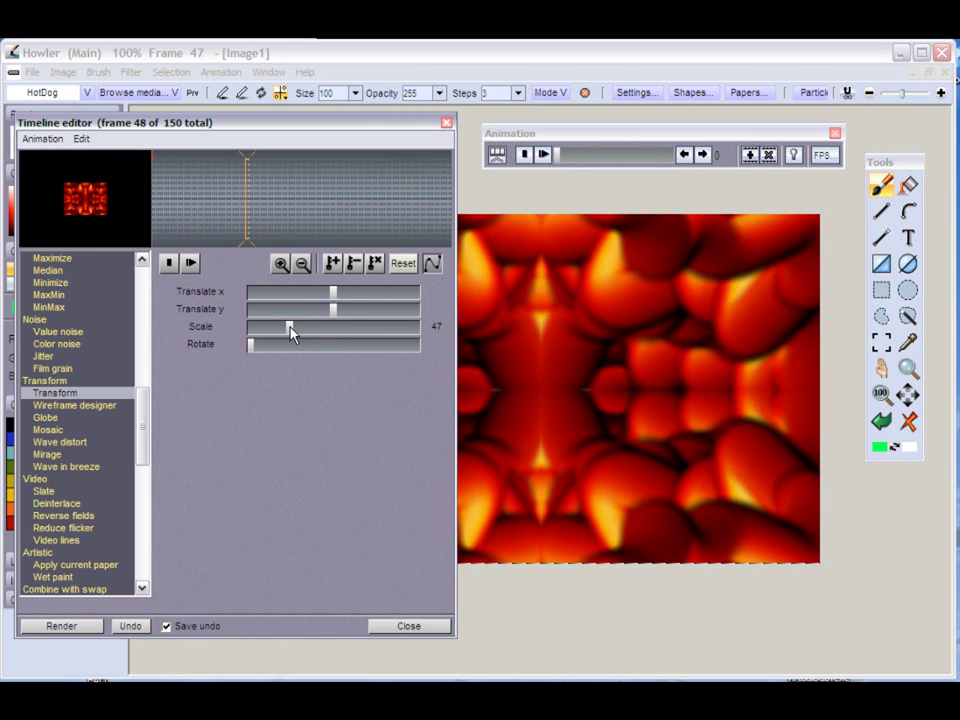
left_click(333, 264)
left_click_drag(247, 220, 300, 211)
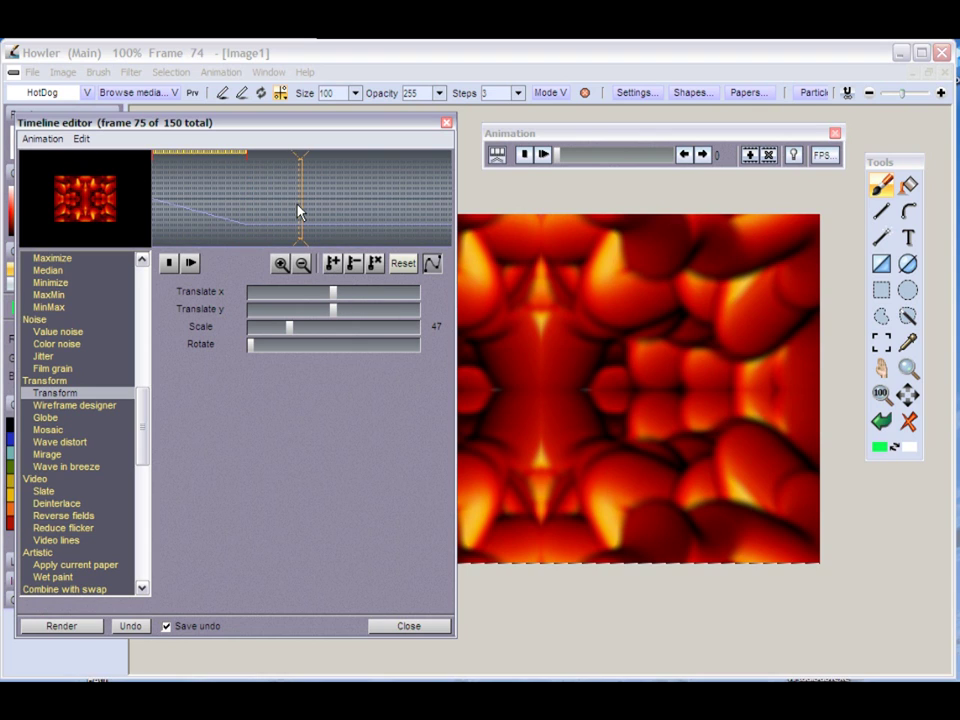
left_click_drag(86, 200, 136, 172)
left_click_drag(268, 347, 305, 345)
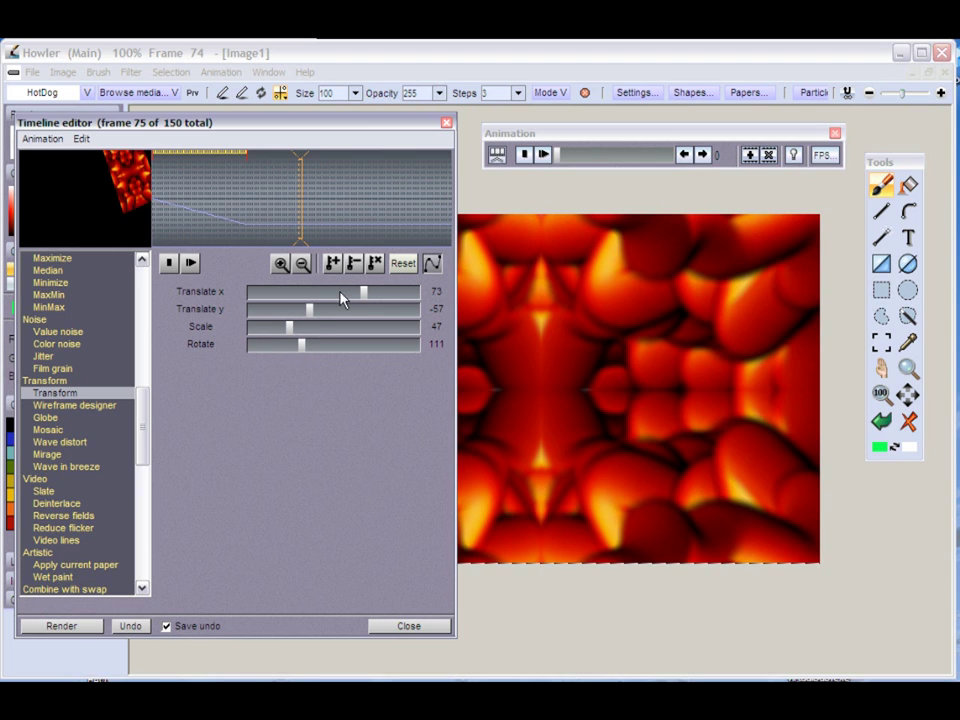
left_click(333, 263)
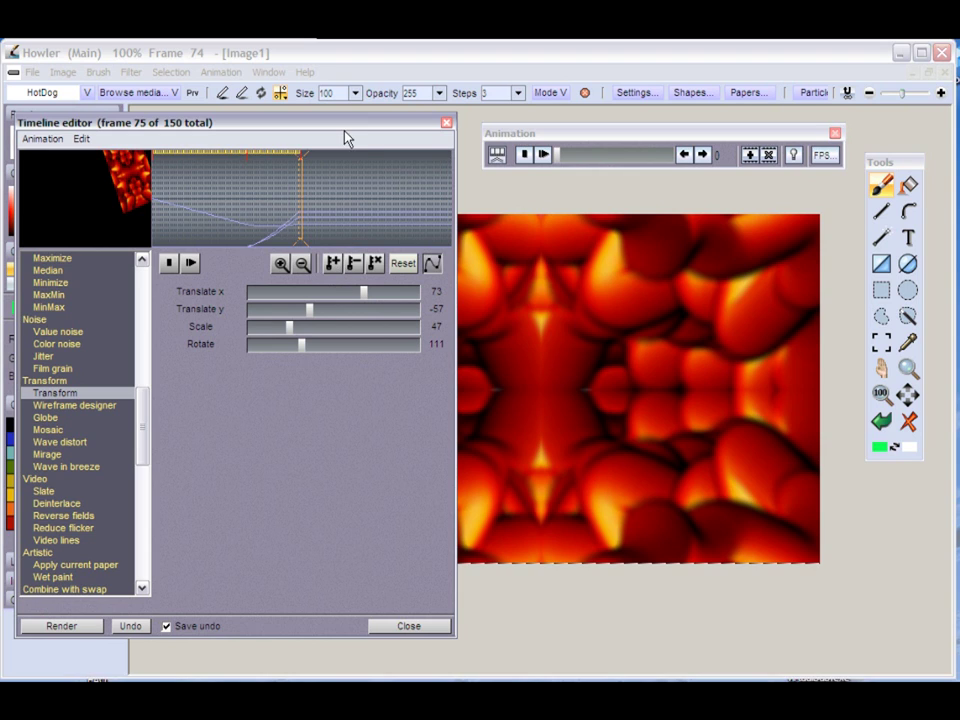
Step: Rotate to 254 at frame 104 and keyframe translate 103/139, scale 134, rotate 360 at frame 150
left_click(357, 172)
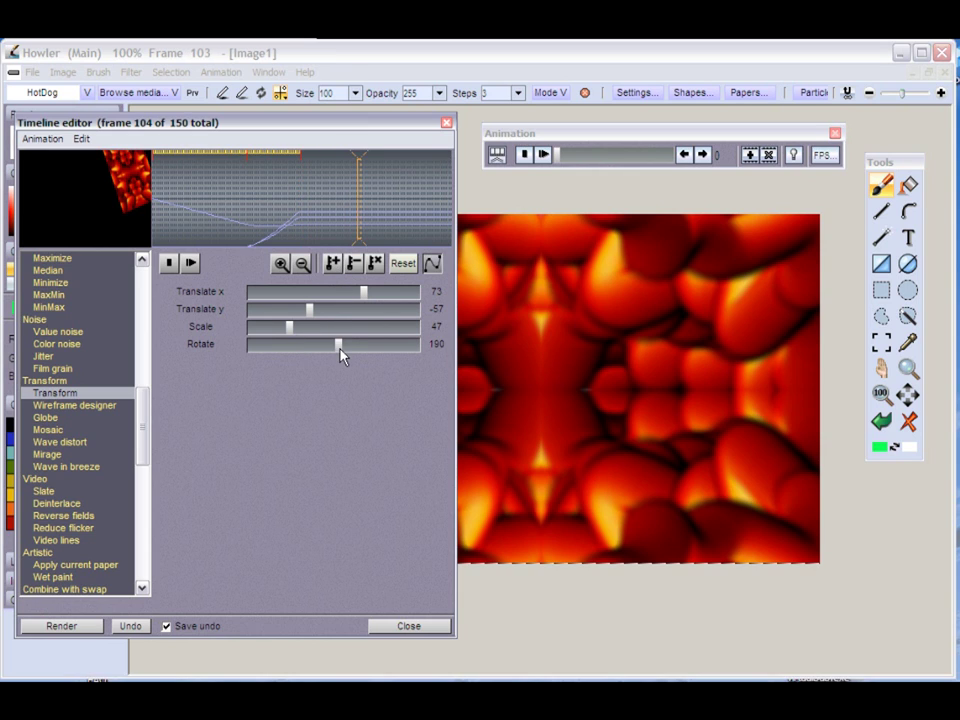
left_click_drag(340, 352, 368, 340)
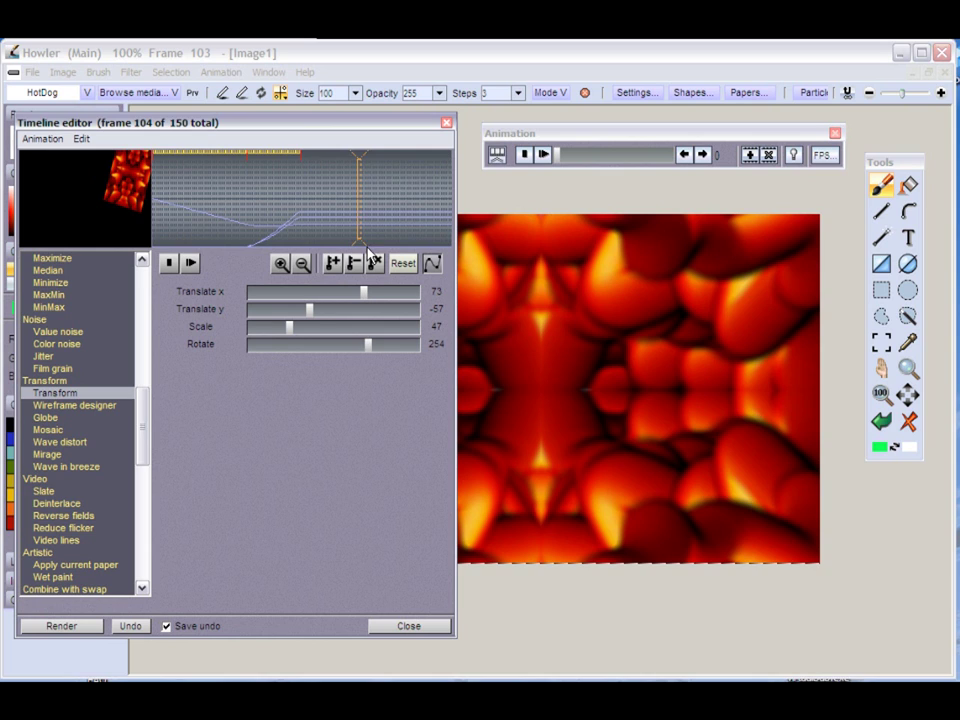
left_click_drag(360, 232, 440, 230)
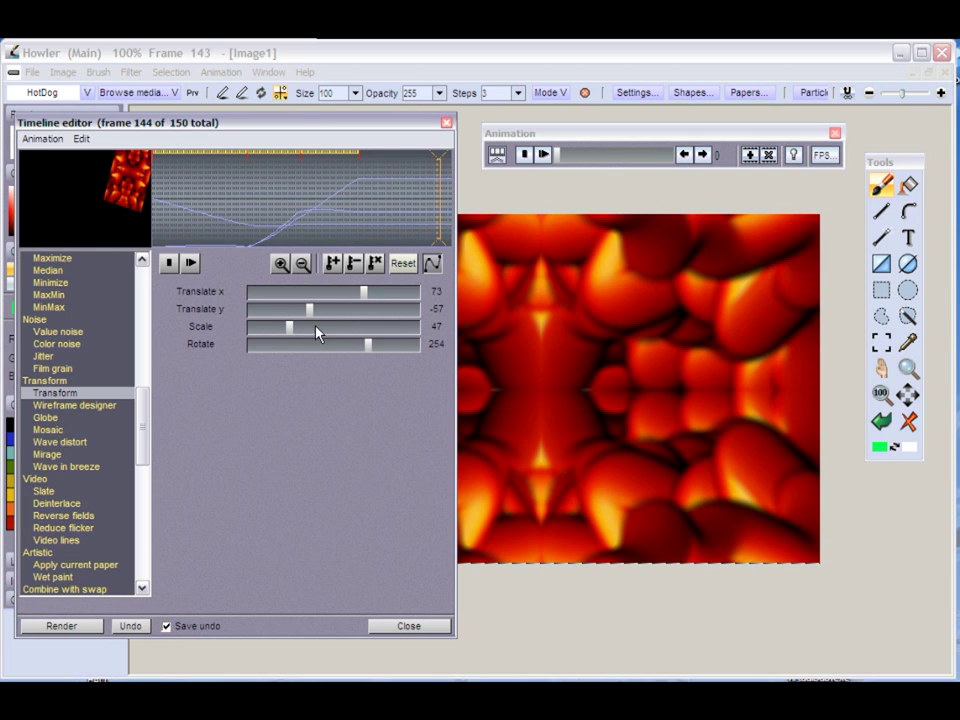
left_click_drag(318, 333, 372, 333)
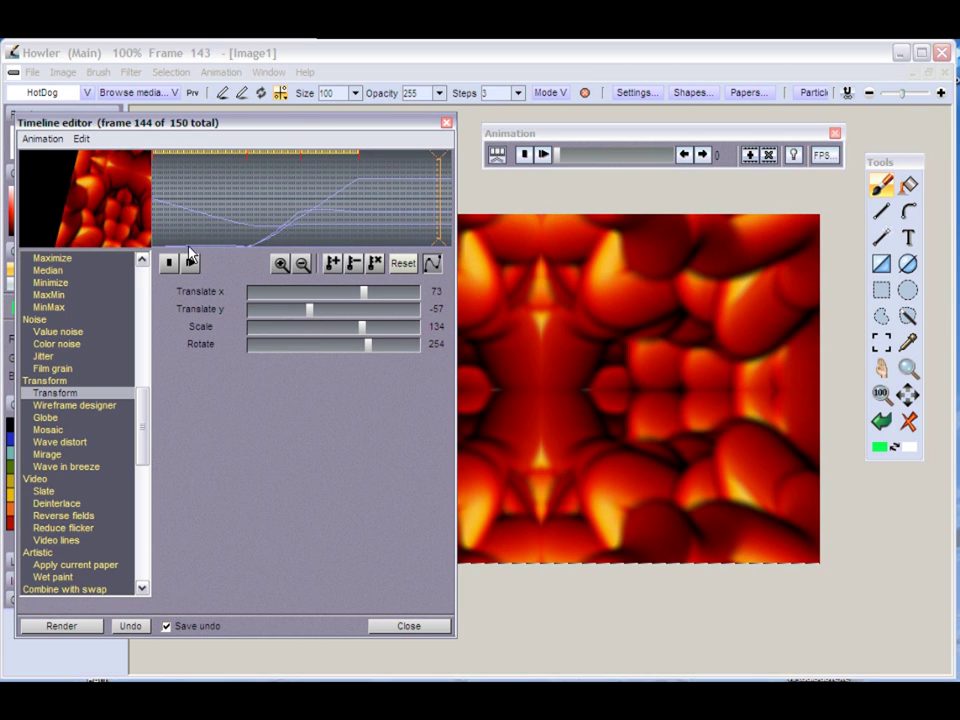
left_click_drag(100, 185, 343, 370)
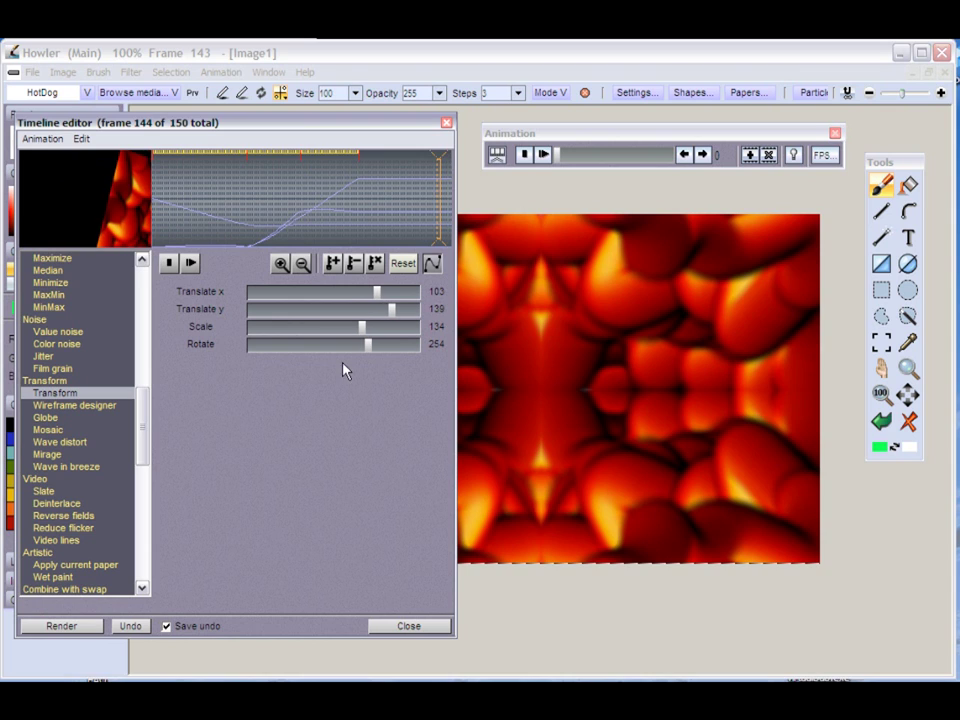
left_click(445, 232)
left_click(335, 263)
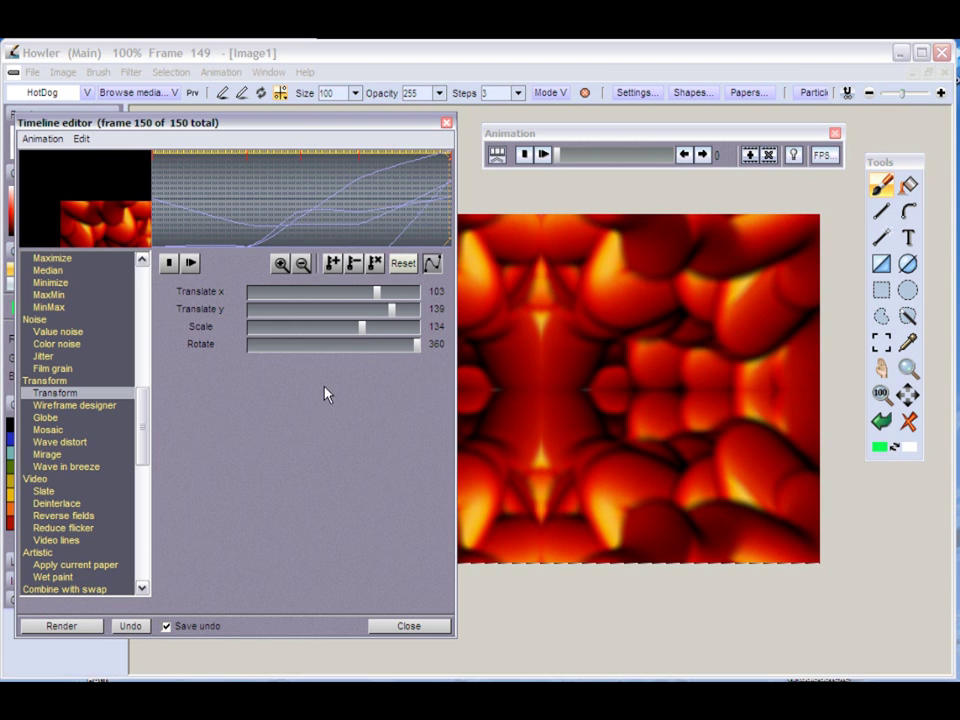
mouse_move(270, 230)
left_mouse_down()
mouse_move(251, 208)
mouse_move(182, 214)
mouse_move(440, 203)
left_mouse_up()
Step: Render the Transform over all 150 frames, preview it around frame 51, and close the editor
left_click(88, 626)
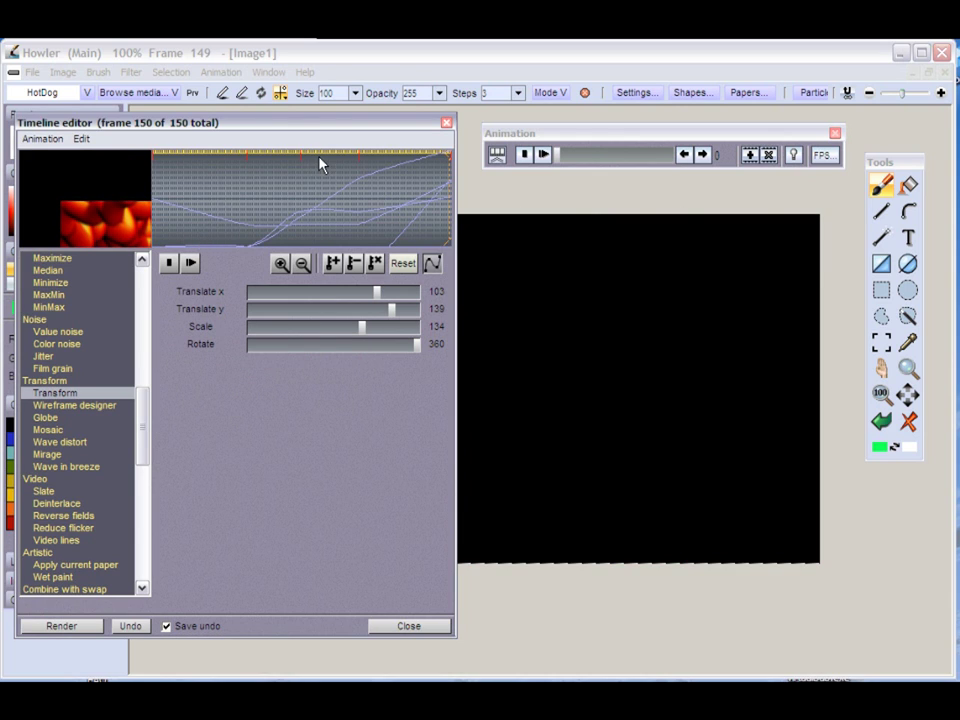
left_click(190, 263)
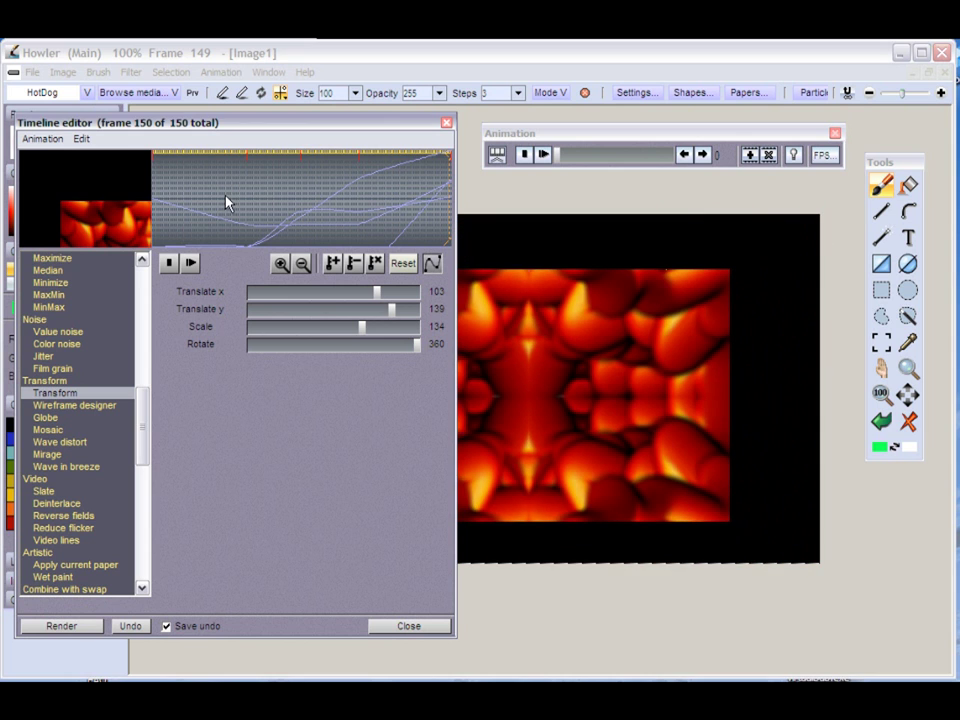
left_click(170, 262)
mouse_move(220, 206)
left_mouse_down()
mouse_move(326, 206)
mouse_move(208, 199)
mouse_move(289, 214)
mouse_move(252, 212)
left_mouse_up()
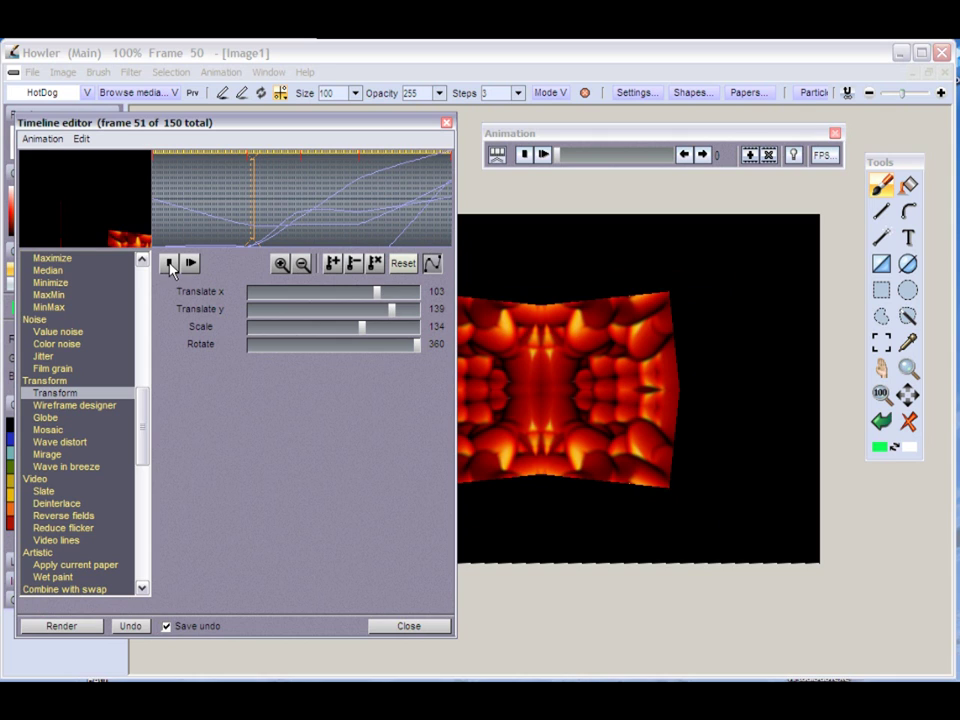
left_click(447, 126)
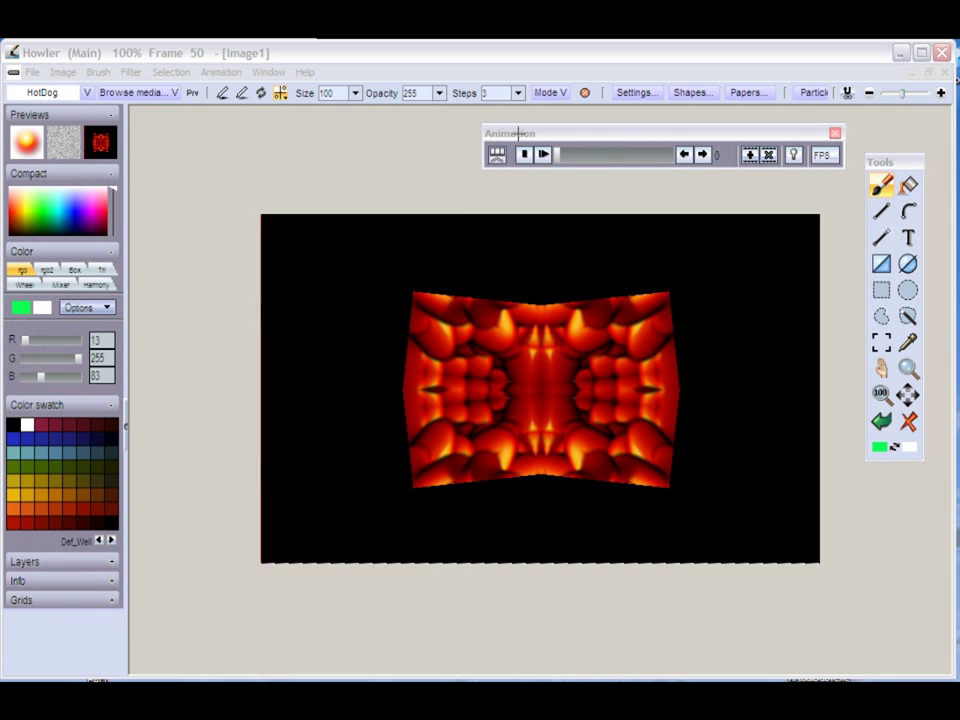
left_click_drag(523, 132, 173, 136)
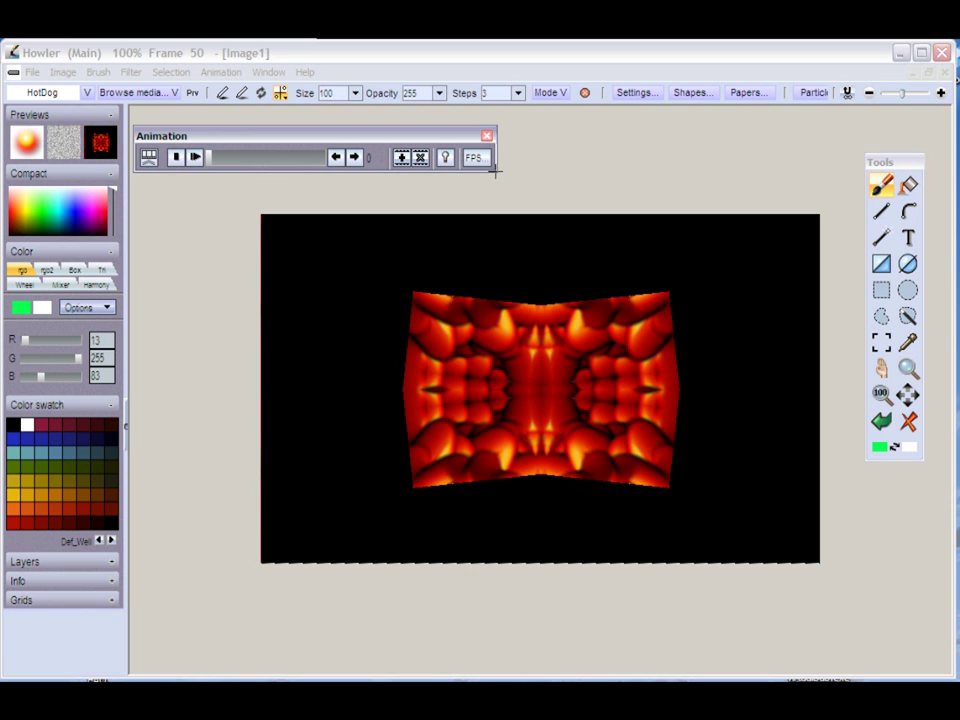
Step: Widen the Animation window, step through the first frames in its filmstrip, then play to frame 148
left_click_drag(494, 172, 868, 204)
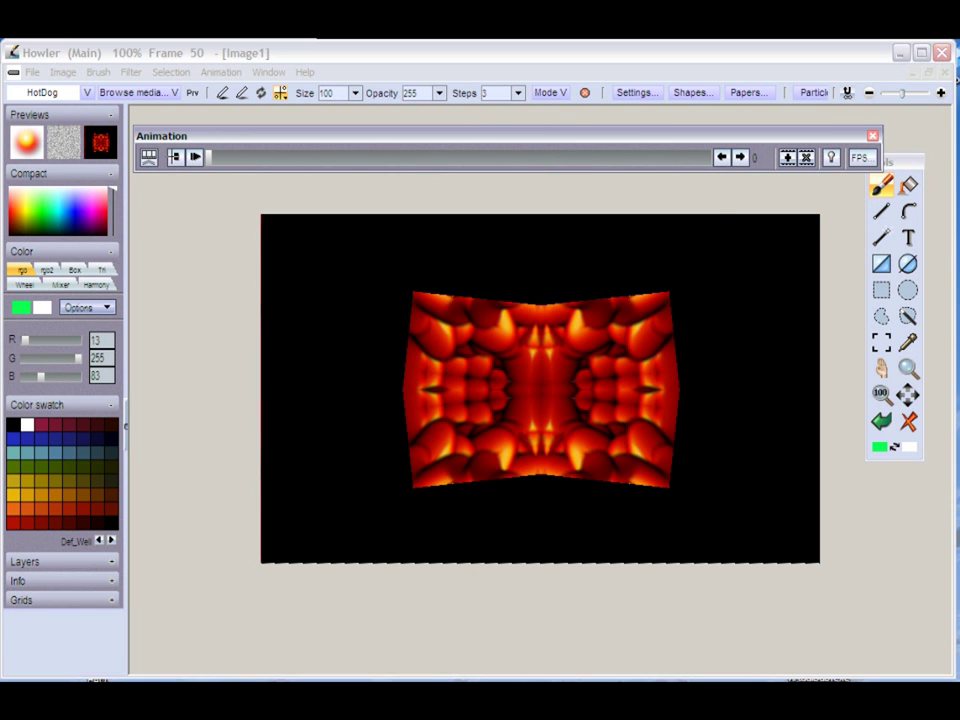
left_click(148, 157)
left_click(207, 160)
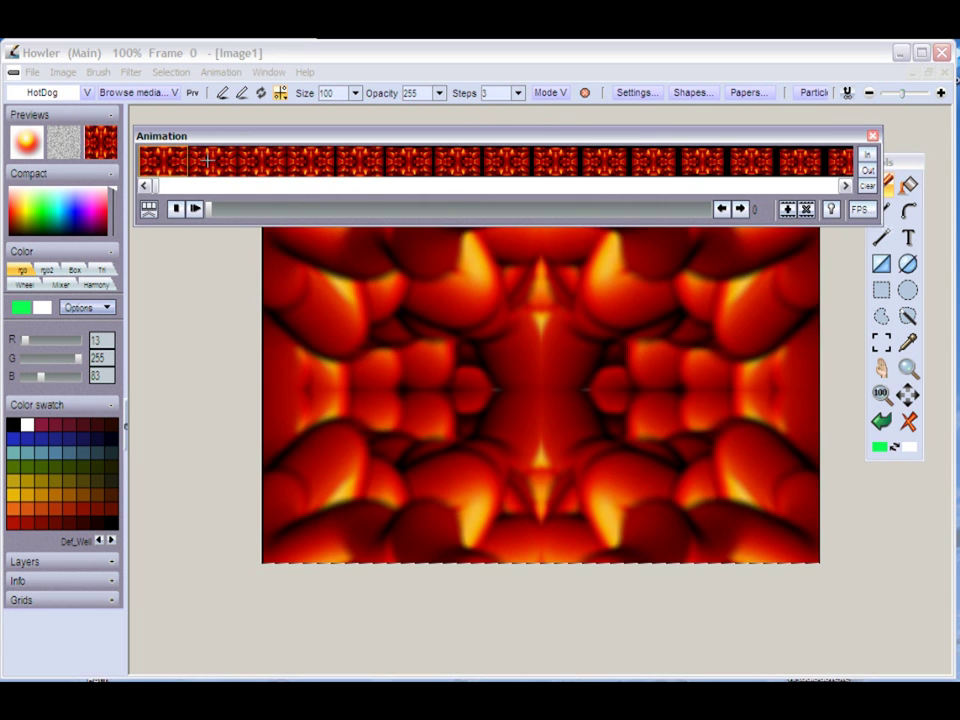
left_click(262, 158)
left_click(311, 157)
left_click(360, 156)
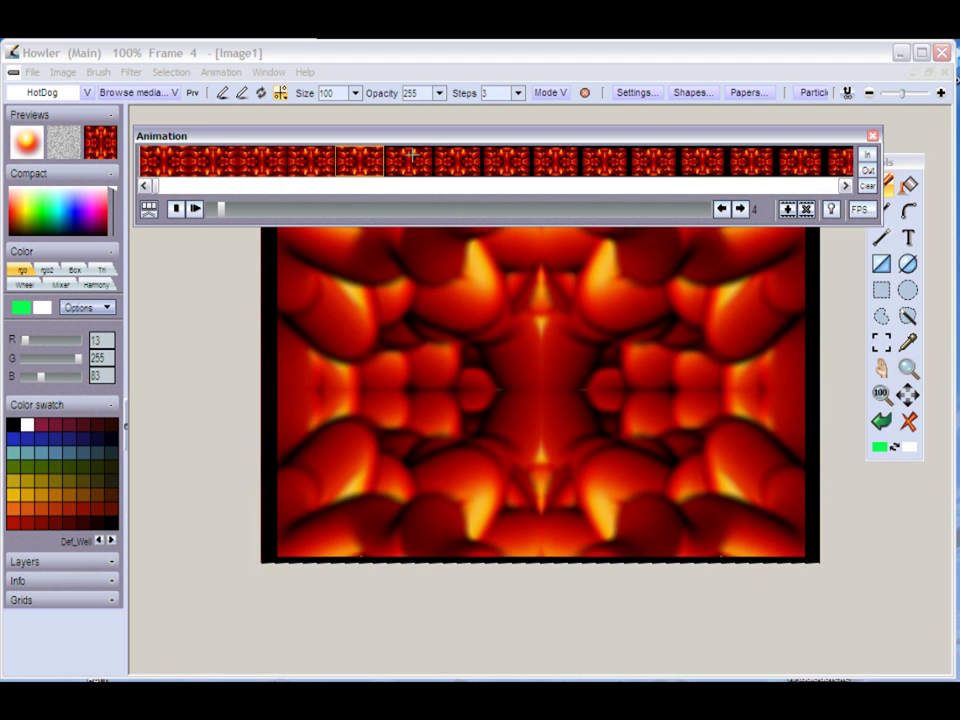
left_click(409, 157)
left_click(458, 157)
left_click(507, 157)
left_click(558, 158)
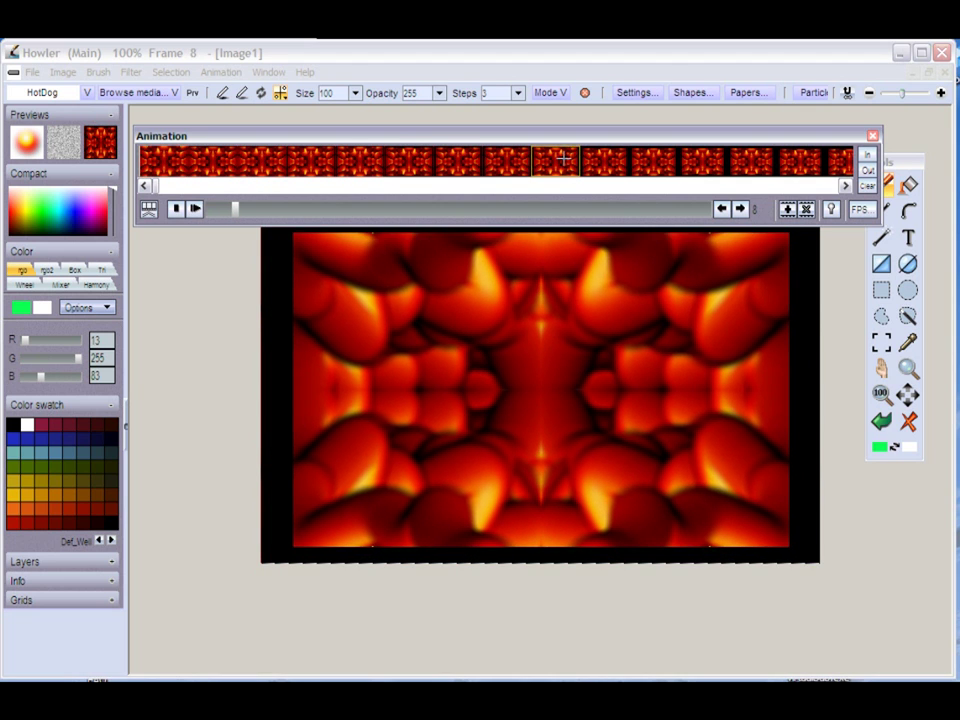
left_click(507, 157)
left_click(458, 157)
left_click(409, 157)
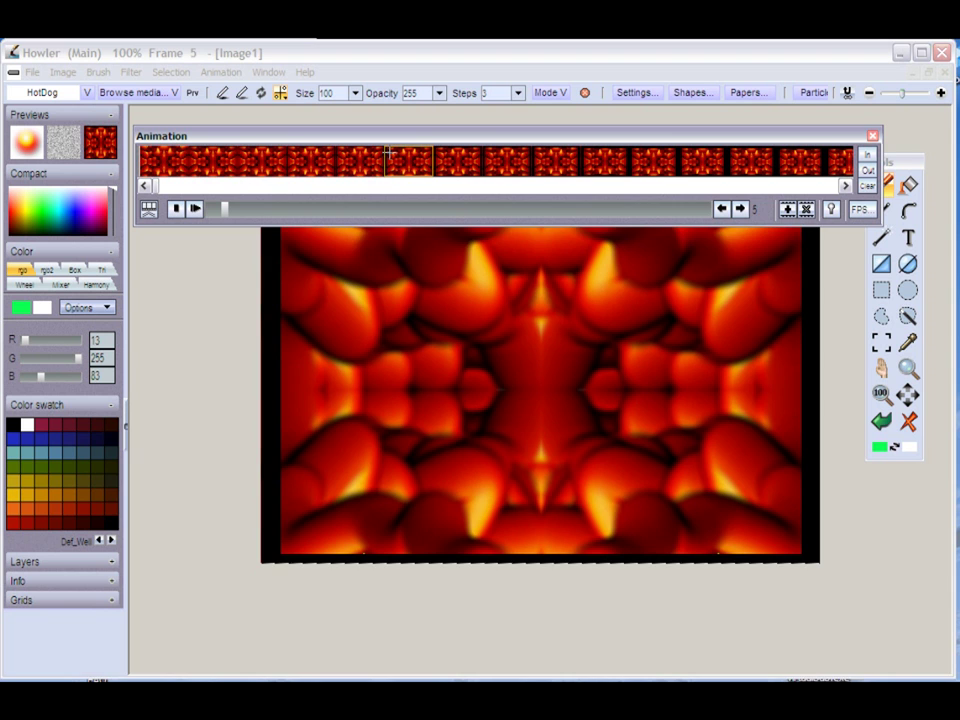
left_click_drag(224, 208, 193, 208)
left_click(193, 208)
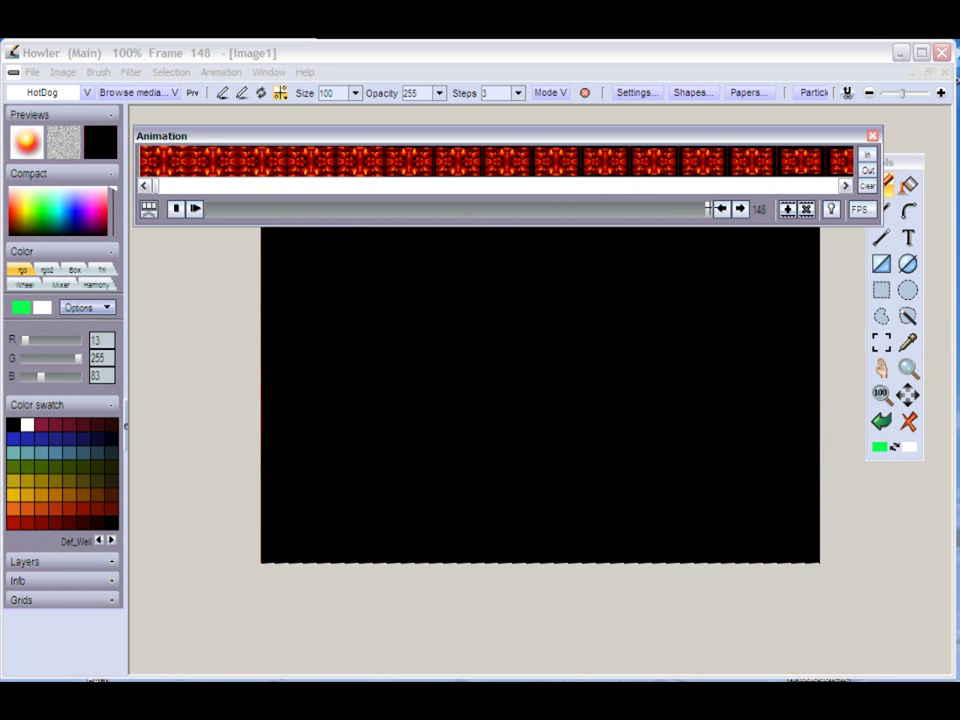
Step: Scrub the animation back to frame 0, showing the full-size mirrored fire pattern
left_click_drag(604, 205, 208, 207)
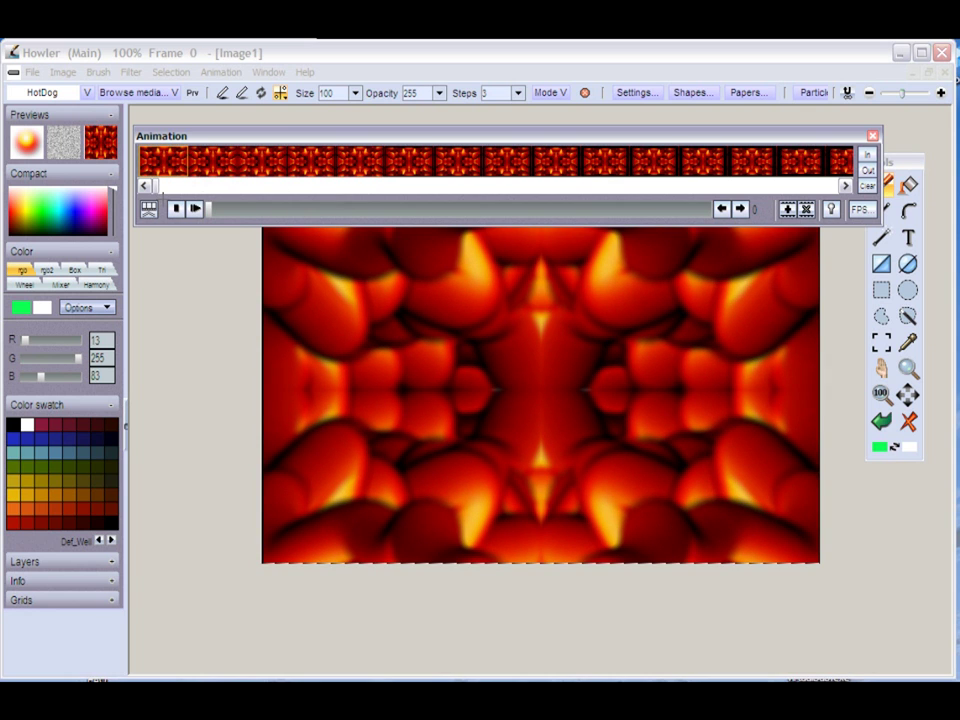